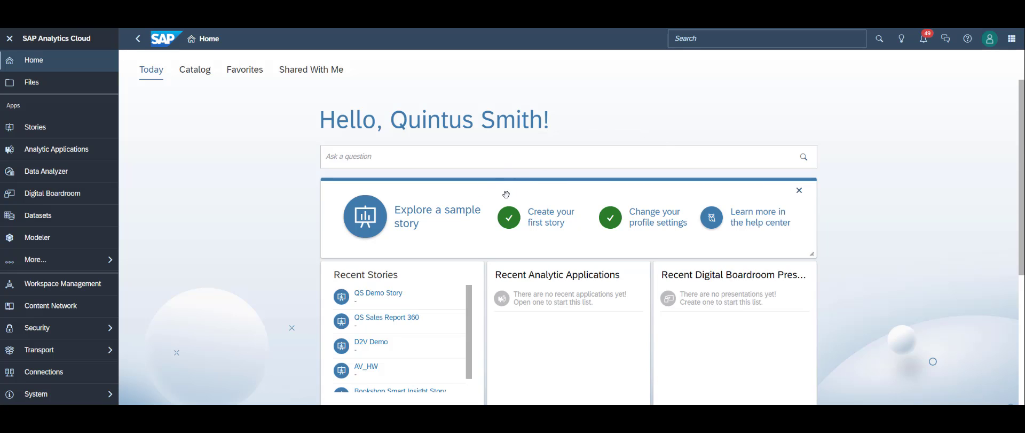
# - Open the recent story QS Demo Story in edit mode and go to its Smart Sales page
pyautogui.click(379, 294)
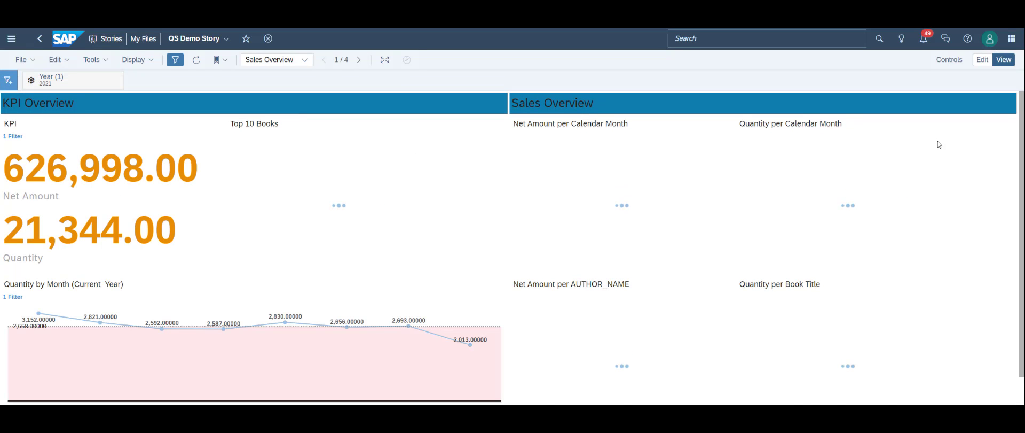
pyautogui.click(985, 60)
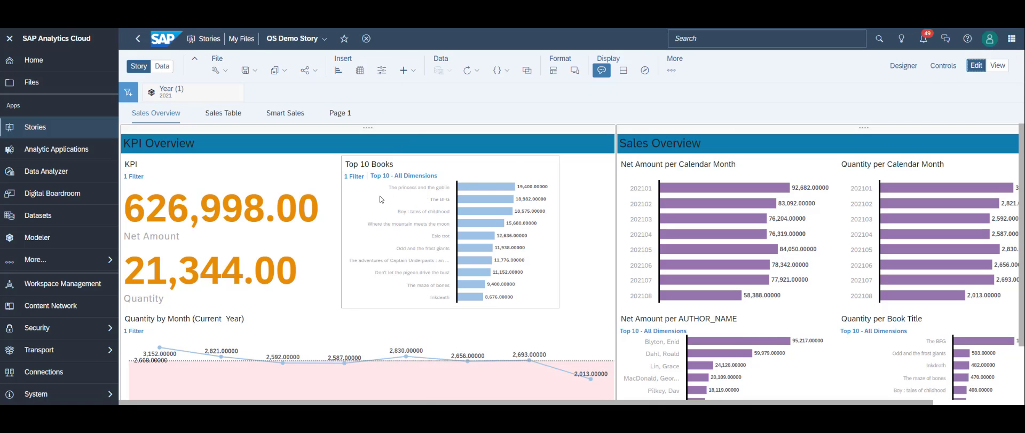
pyautogui.click(282, 113)
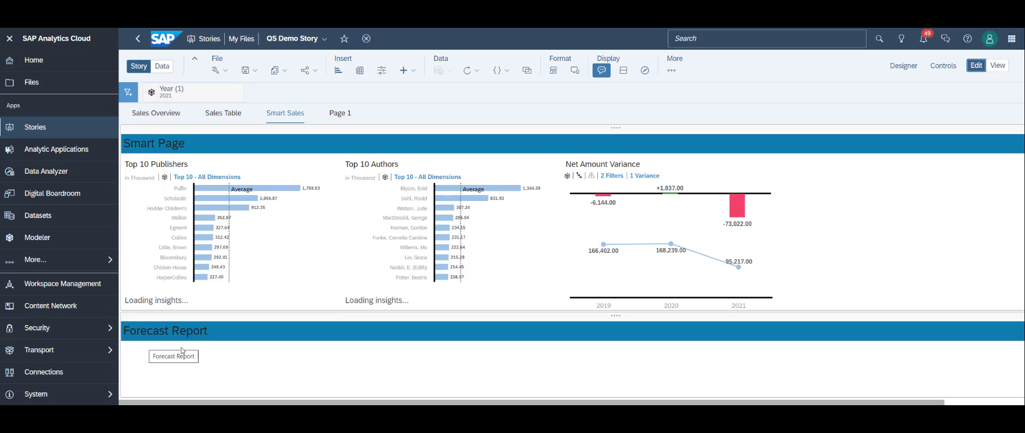
# - Insert a chart in the Forecast Report lane and add net_amount as its measure
pyautogui.click(227, 359)
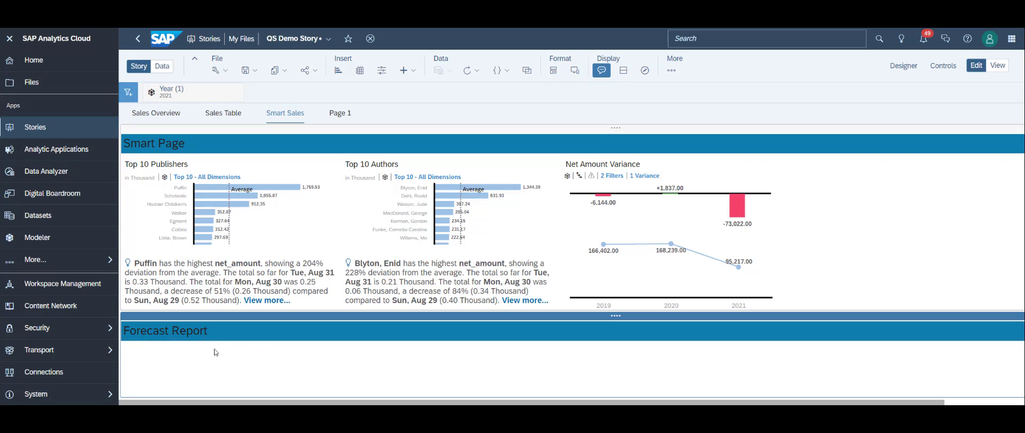
pyautogui.click(339, 70)
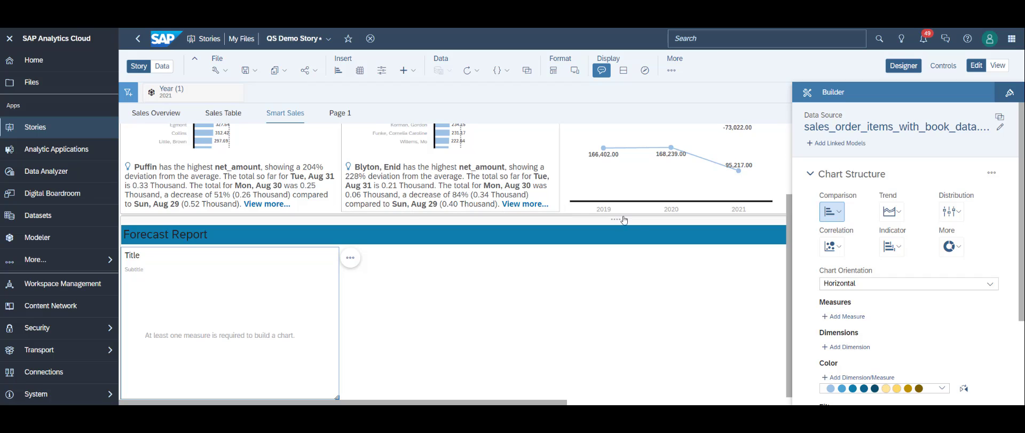
pyautogui.click(853, 315)
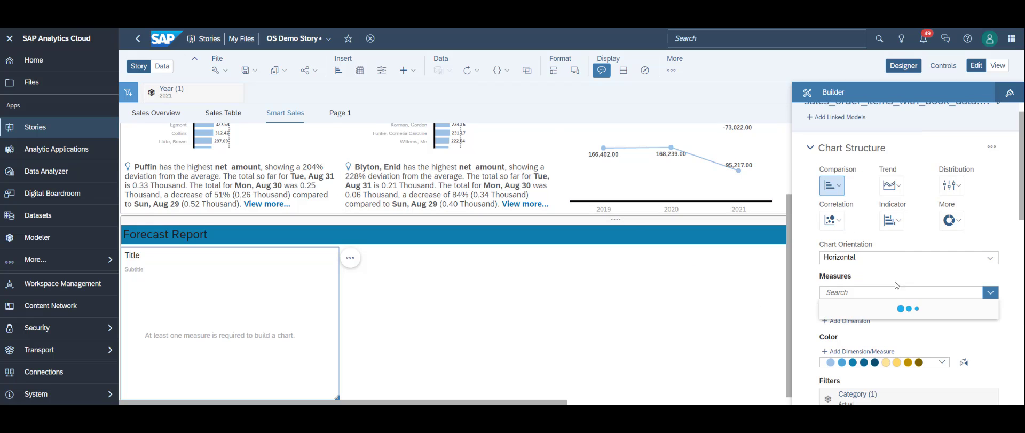
pyautogui.click(852, 367)
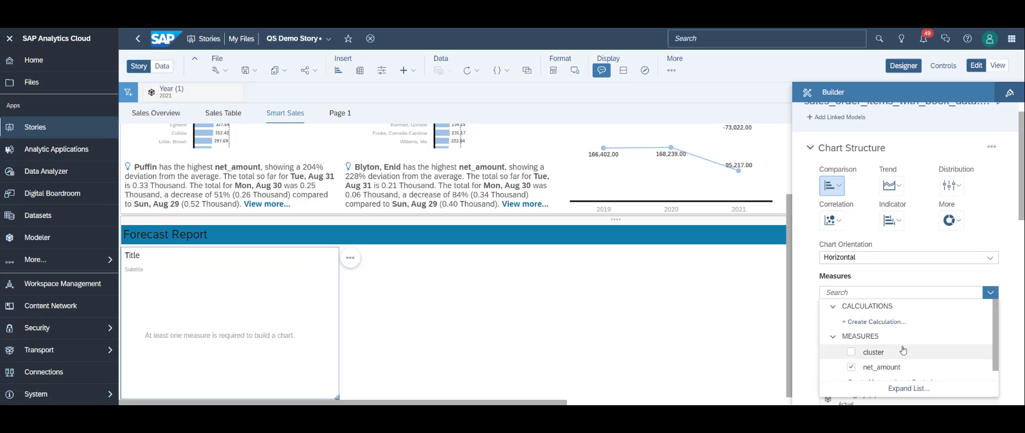
pyautogui.click(1016, 267)
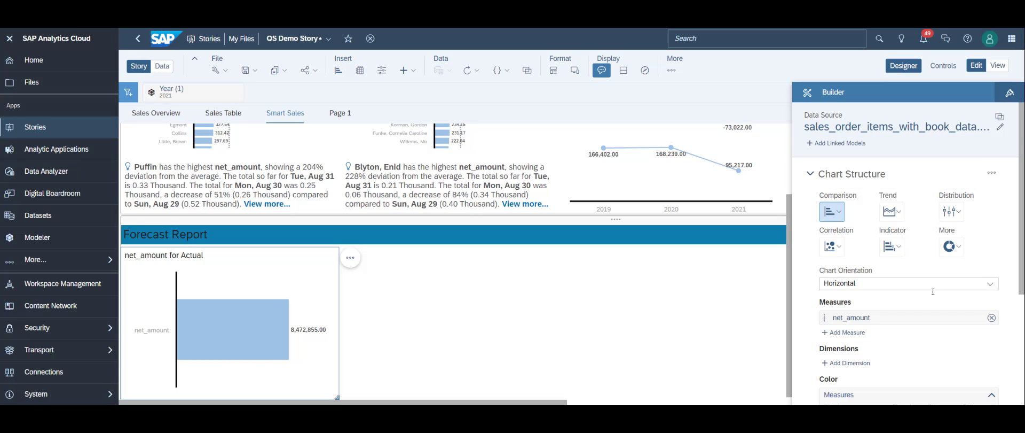
# - Add order_date as the dimension of the net_amount chart
pyautogui.scroll(-2, 893, 350)
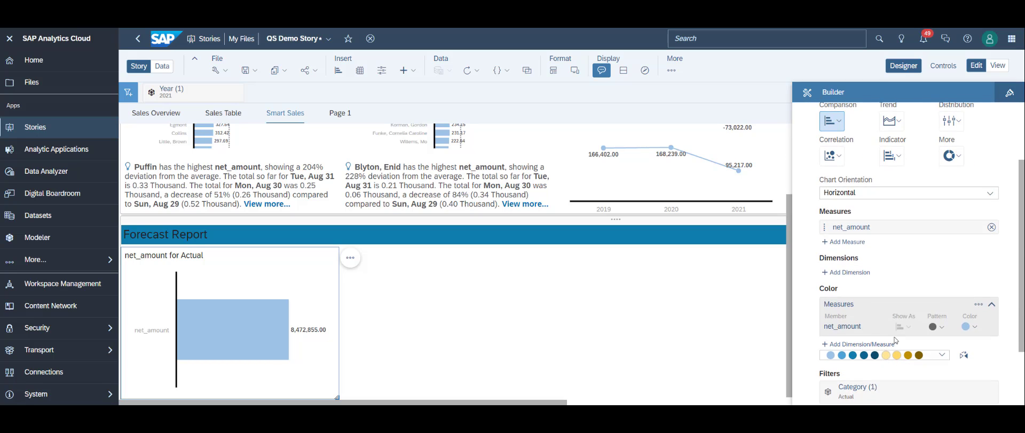
pyautogui.click(860, 273)
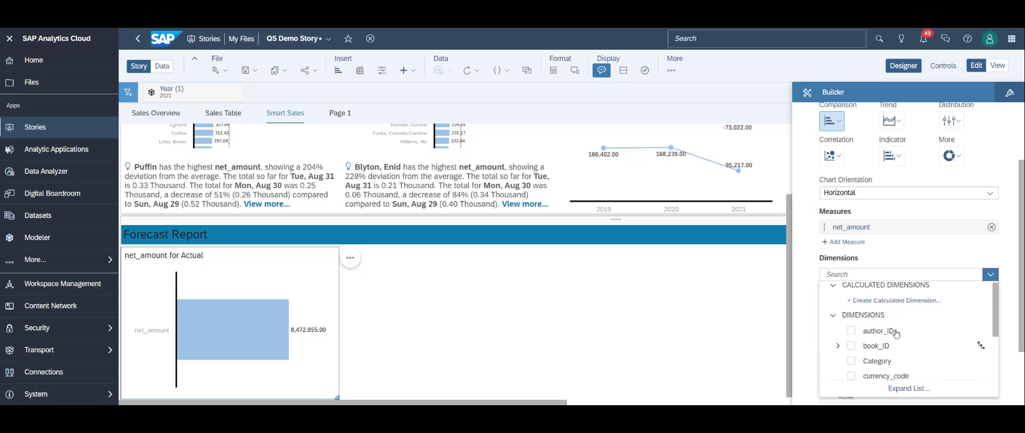
pyautogui.scroll(-2, 895, 347)
pyautogui.scroll(-3, 894, 348)
pyautogui.click(851, 341)
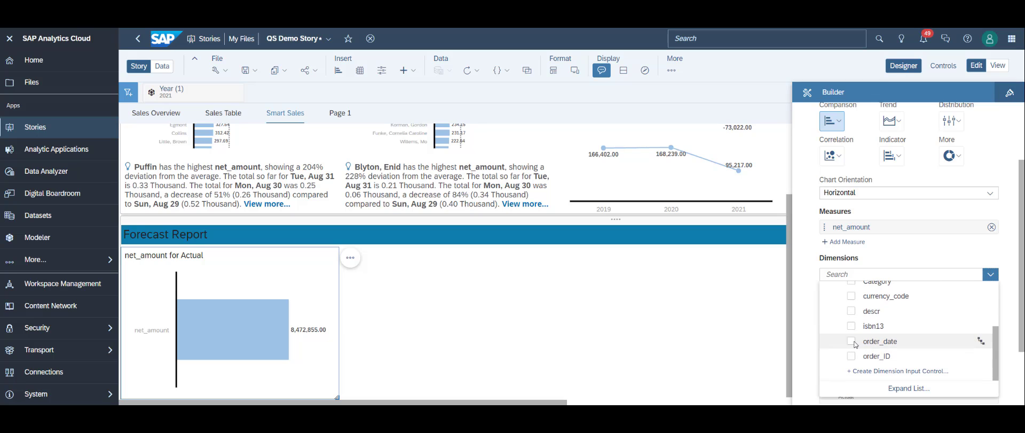
pyautogui.click(975, 254)
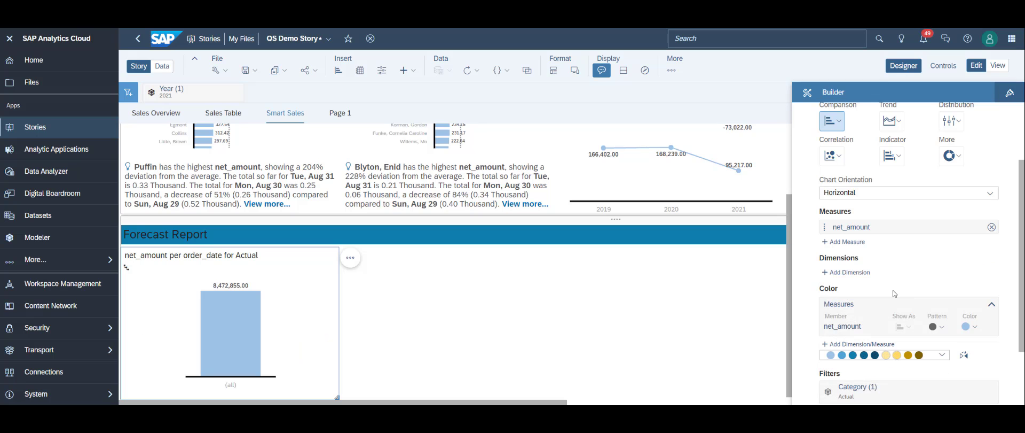
# - Add a dynamic order_date range filter to the chart for the current year, including the range up to the current period
pyautogui.scroll(-3, 897, 352)
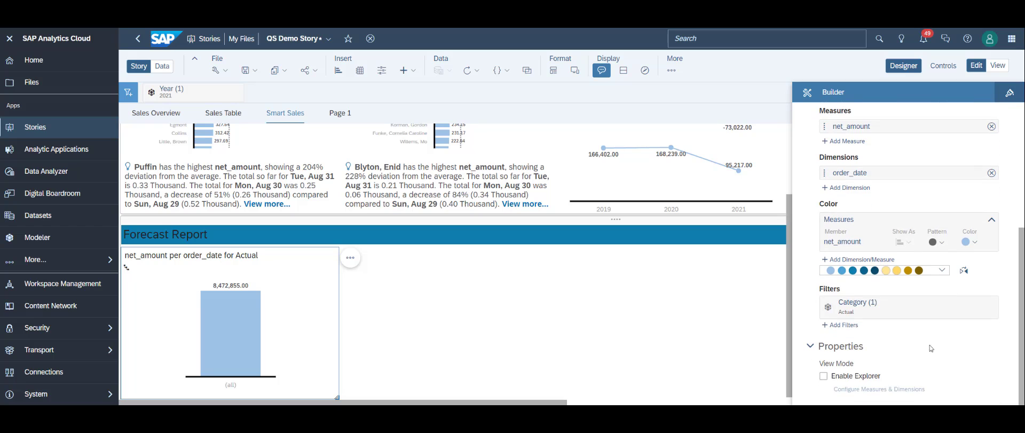
pyautogui.click(852, 323)
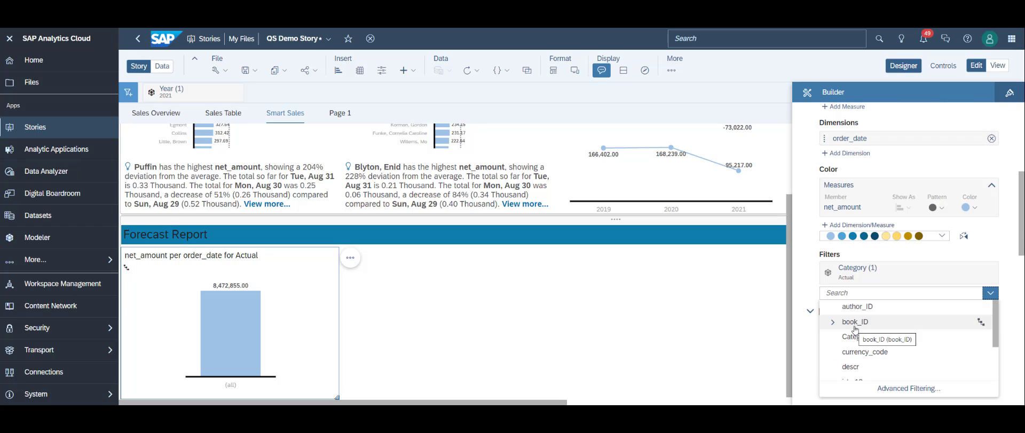
pyautogui.scroll(-3, 865, 345)
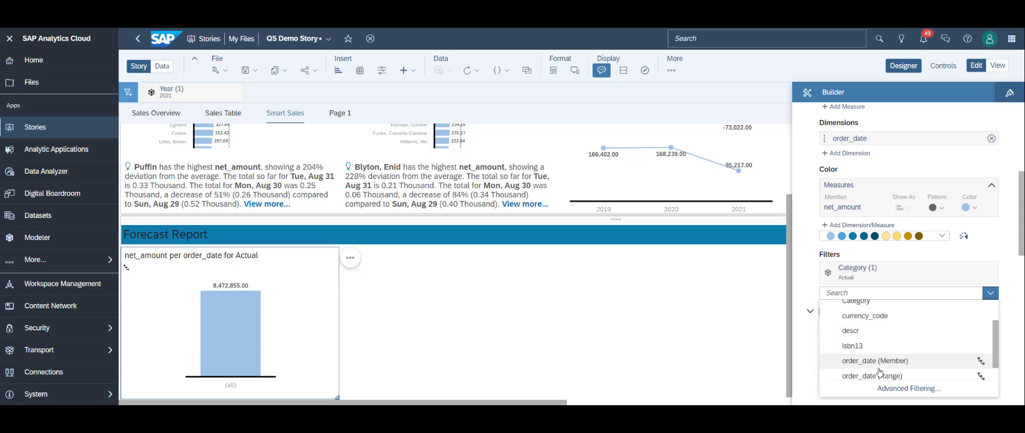
pyautogui.click(876, 375)
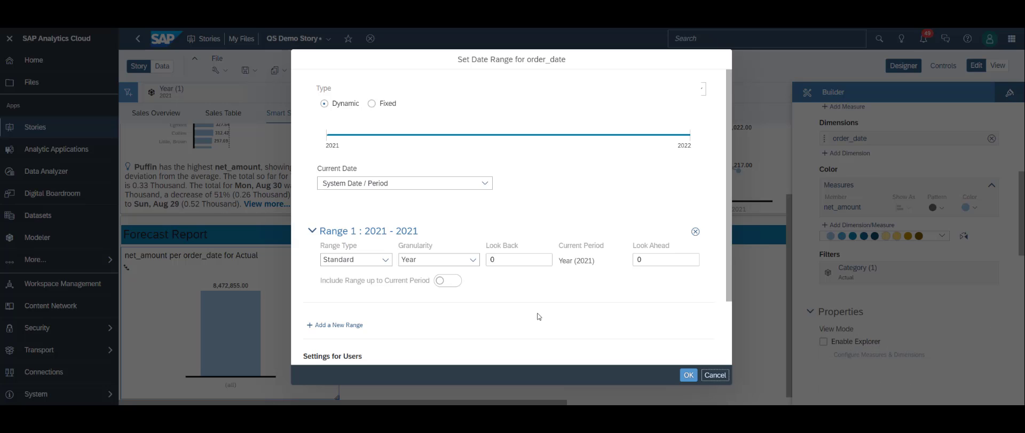
pyautogui.click(447, 280)
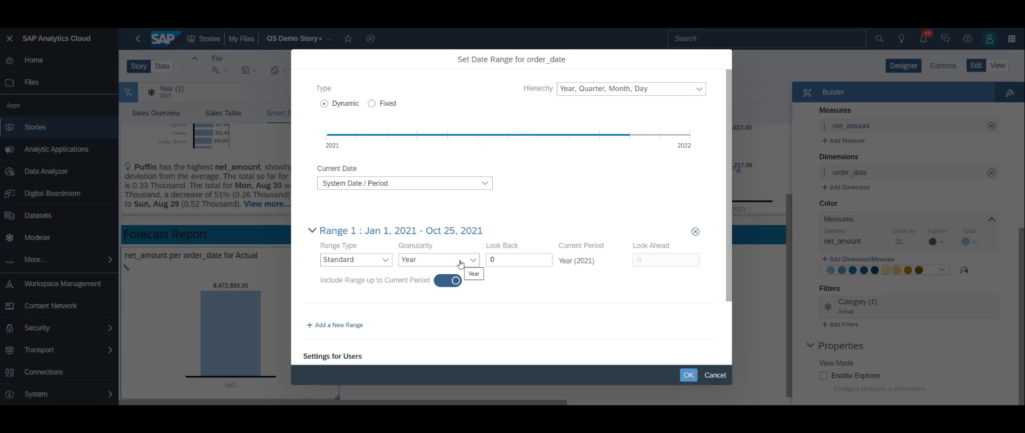
pyautogui.click(502, 256)
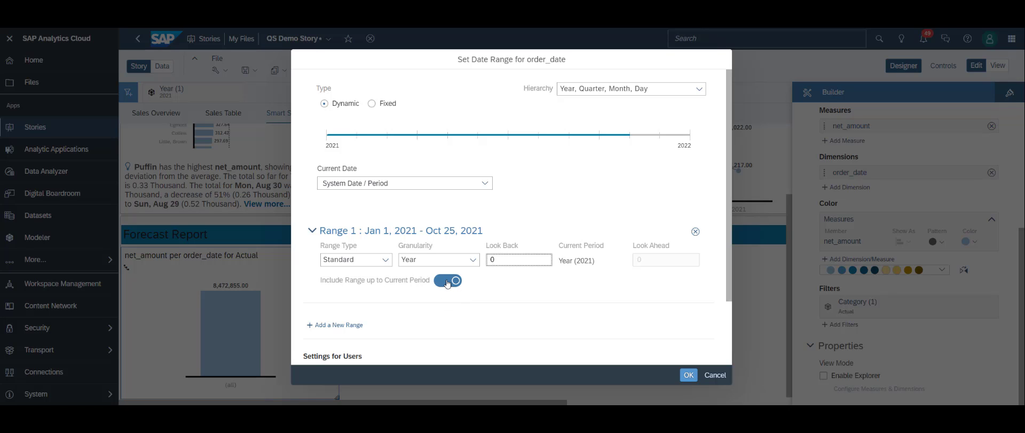
pyautogui.click(688, 374)
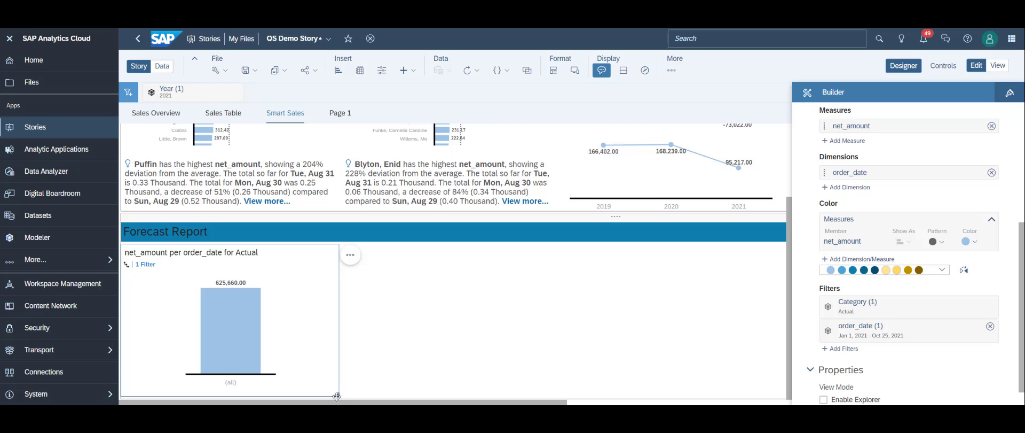
# - Widen the Forecast Report chart to about three times its width and set its order_date drill to Level 4
pyautogui.moveTo(340, 397); pyautogui.dragTo(783, 384)
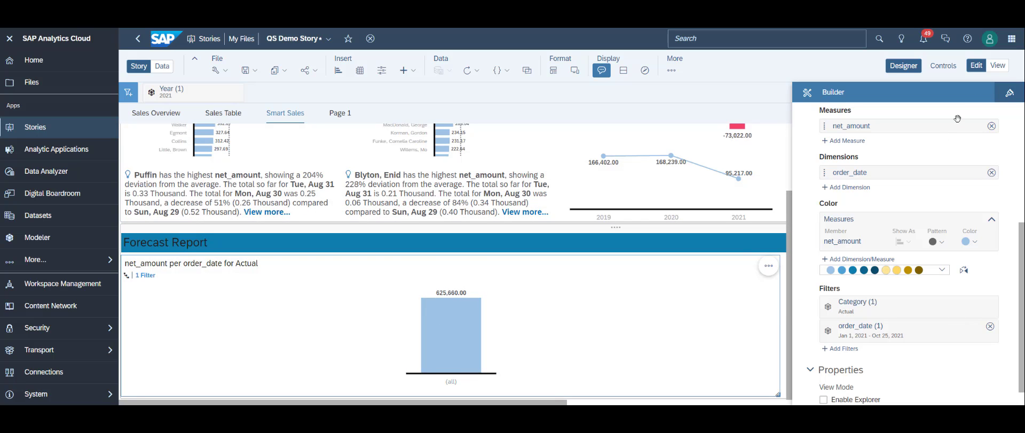
pyautogui.click(903, 65)
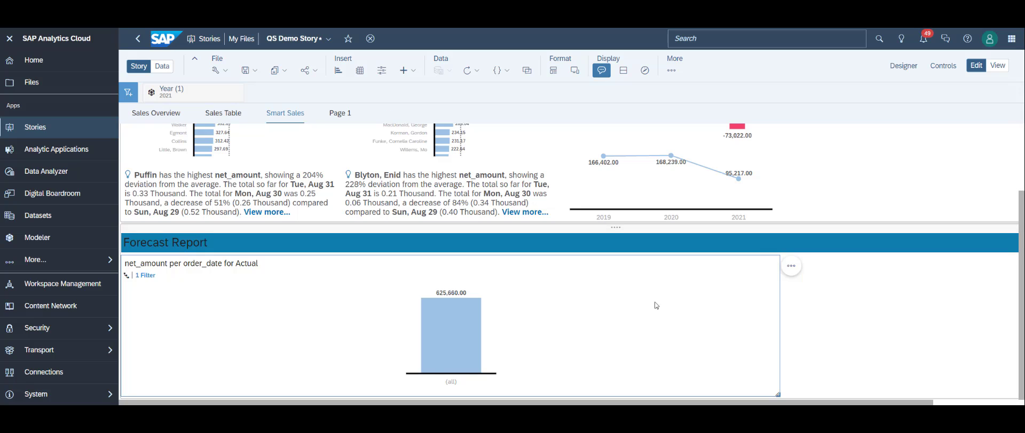
pyautogui.click(128, 277)
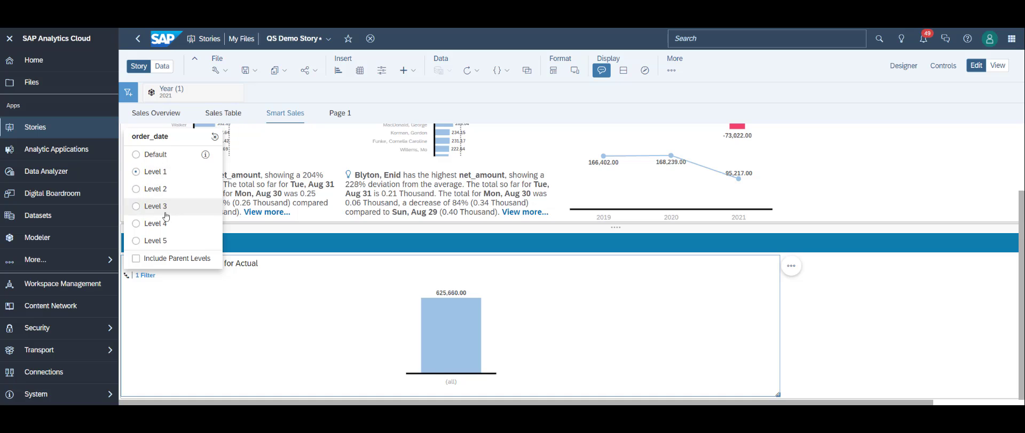
pyautogui.click(148, 223)
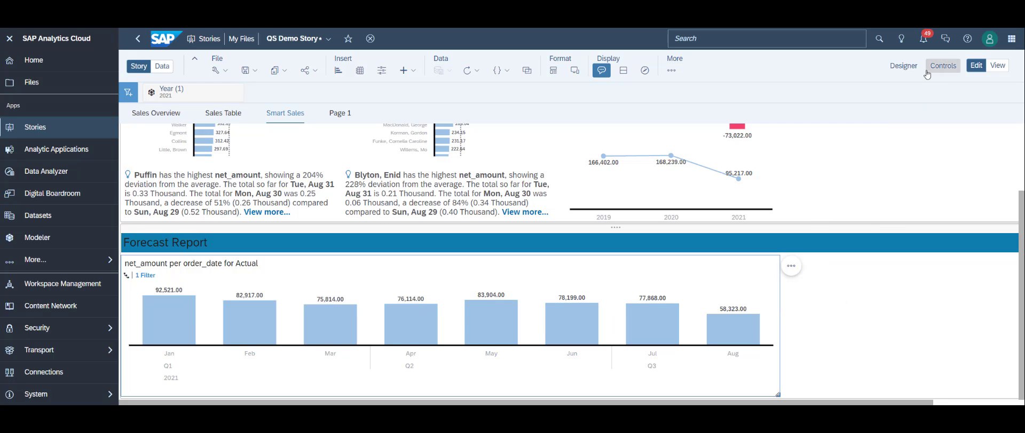
# - Change the net_amount per order_date chart to a Line trend chart and close the designer
pyautogui.click(903, 65)
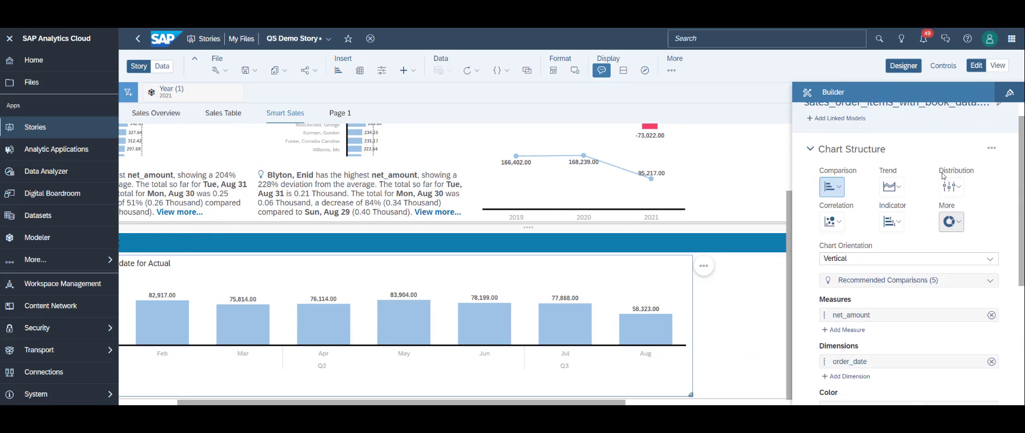
pyautogui.click(891, 211)
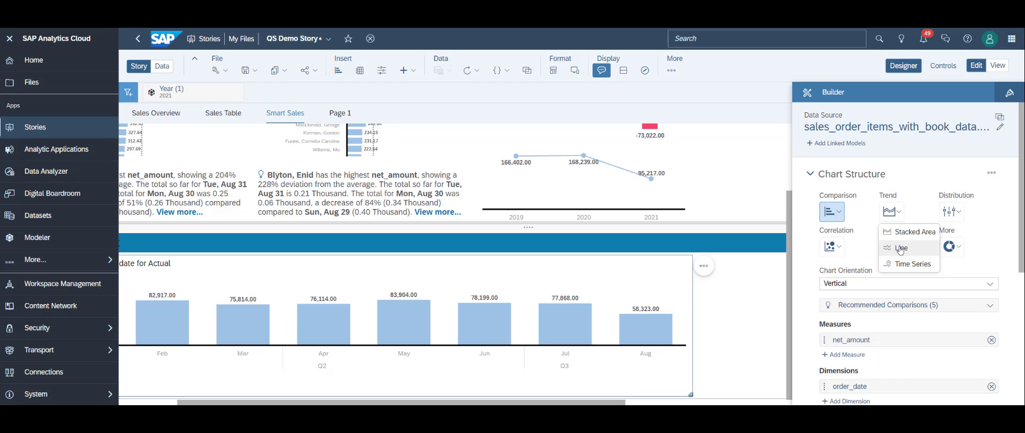
pyautogui.click(901, 247)
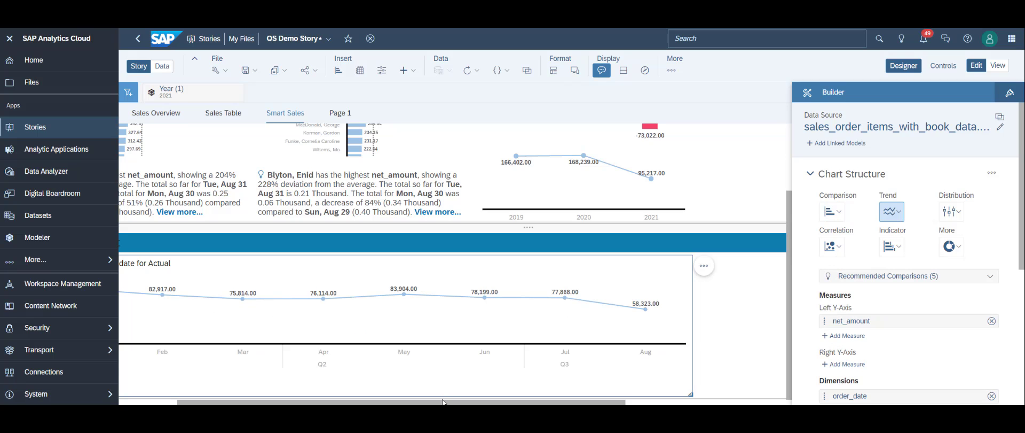
pyautogui.moveTo(446, 404); pyautogui.dragTo(387, 404)
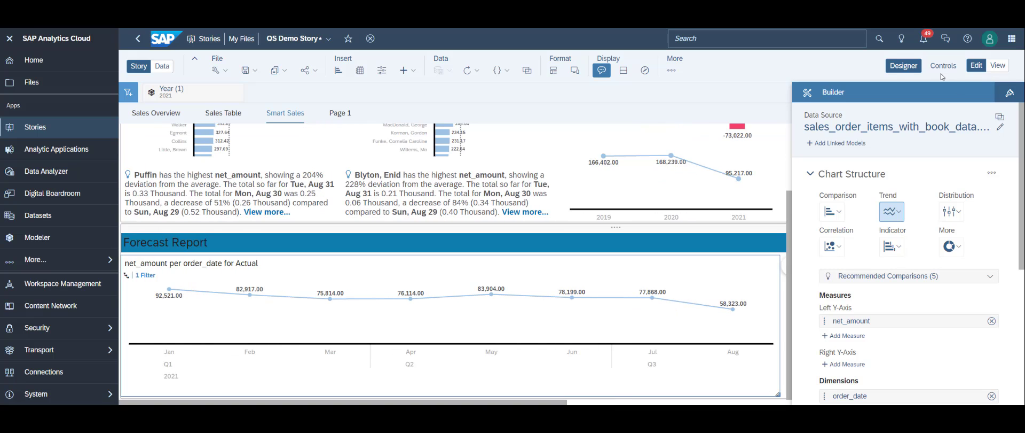
pyautogui.click(902, 66)
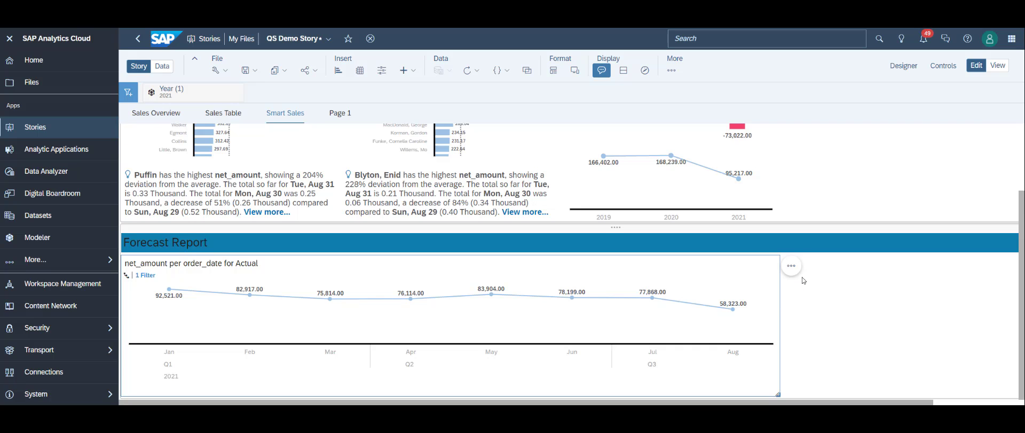
# - Add an Automatic Forecast to the line chart and inspect the forecast values for September
pyautogui.click(792, 266)
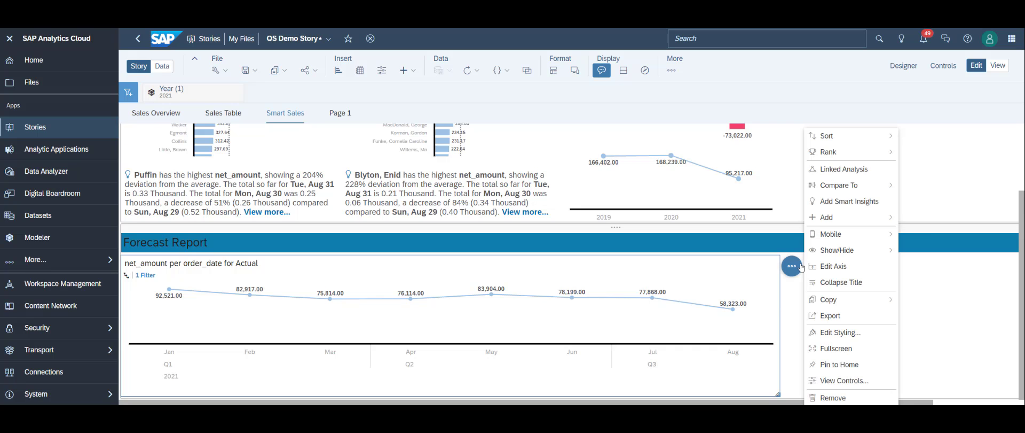
pyautogui.moveTo(833, 251)
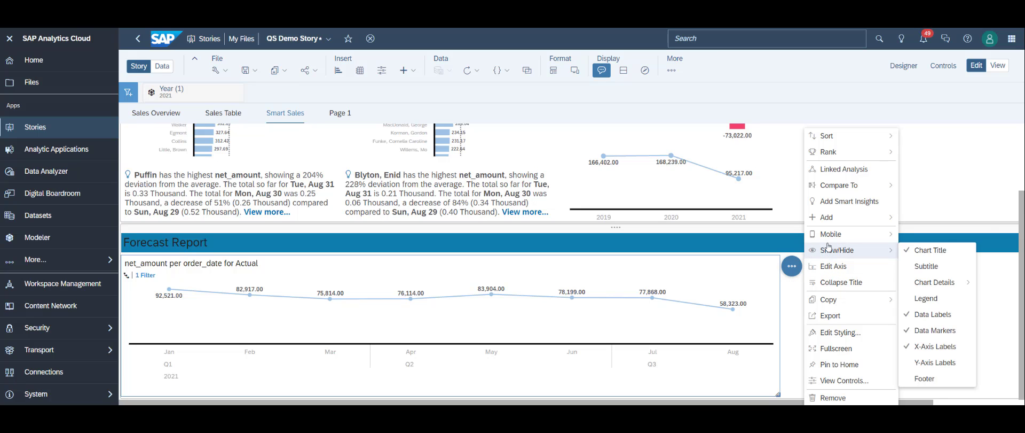
pyautogui.moveTo(876, 219)
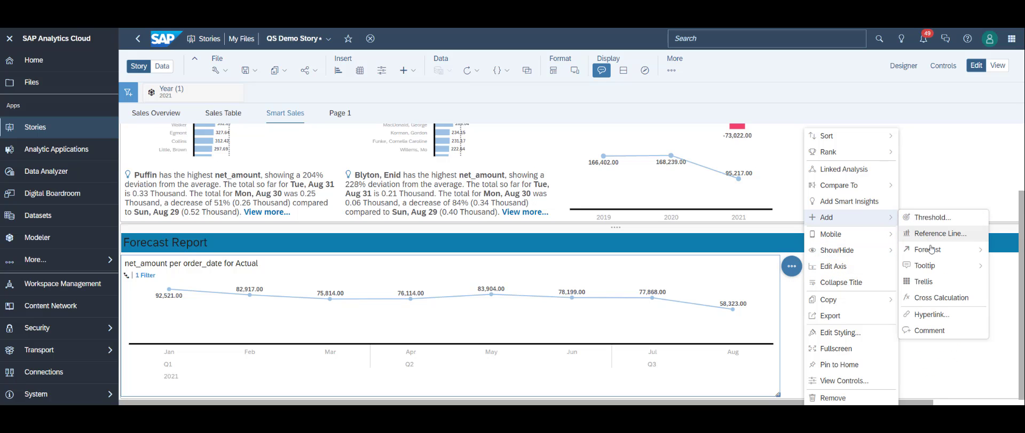
pyautogui.moveTo(931, 249)
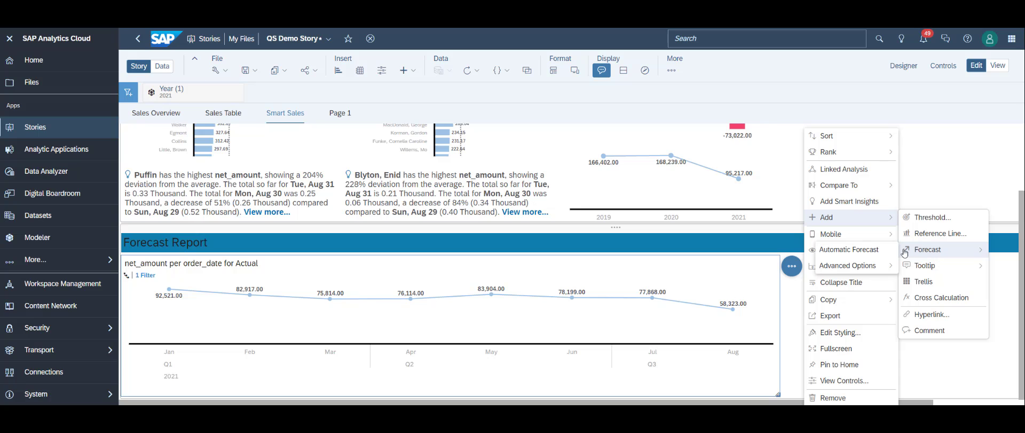
pyautogui.moveTo(866, 269)
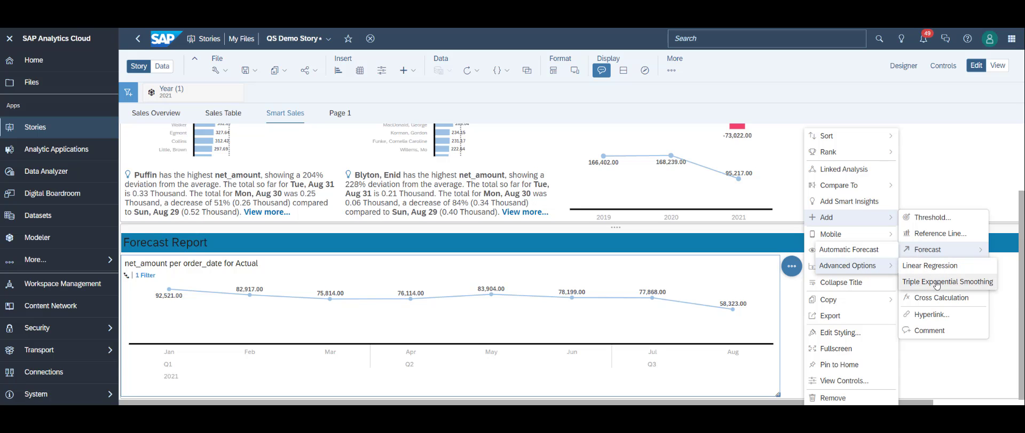
pyautogui.click(863, 256)
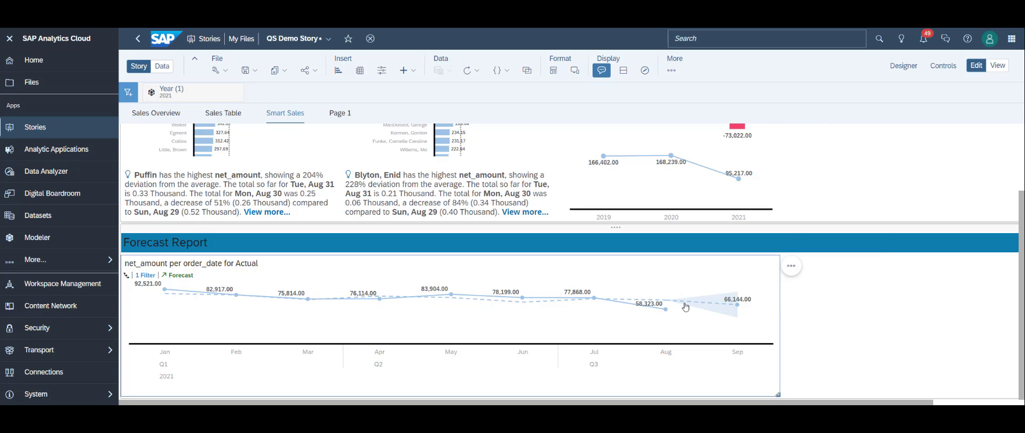
pyautogui.click(720, 310)
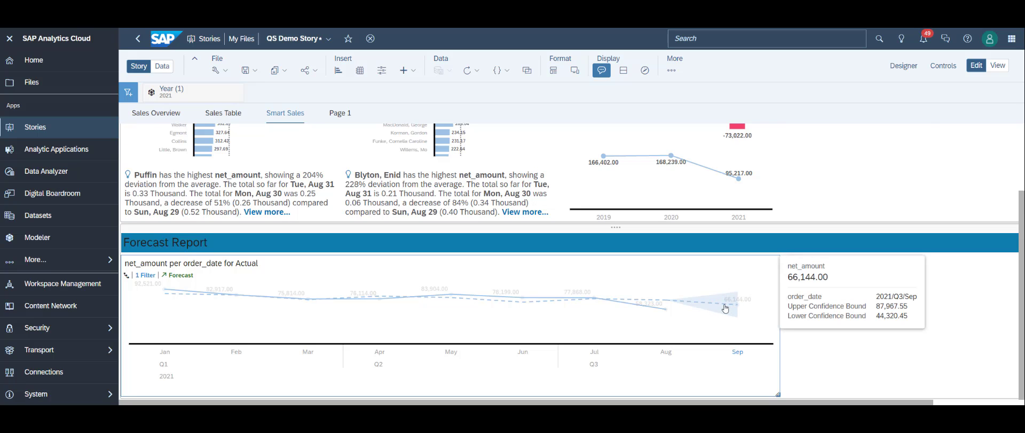
pyautogui.click(725, 308)
pyautogui.click(738, 306)
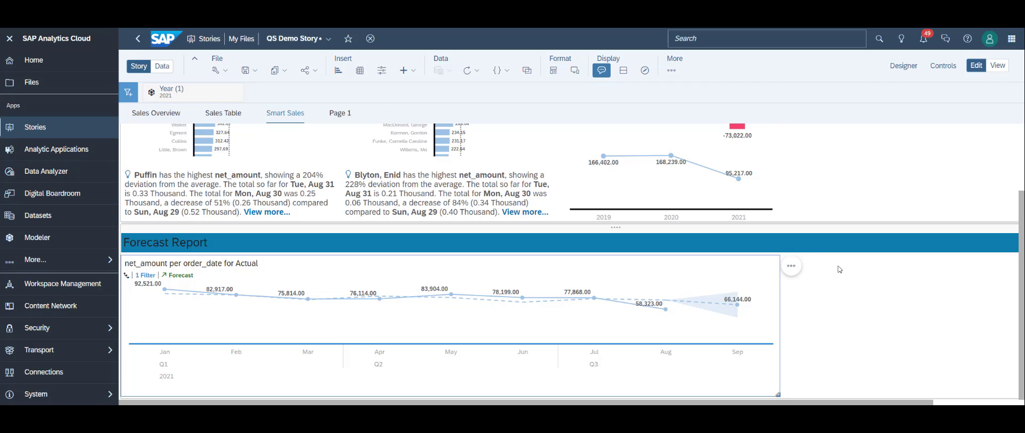
pyautogui.click(791, 270)
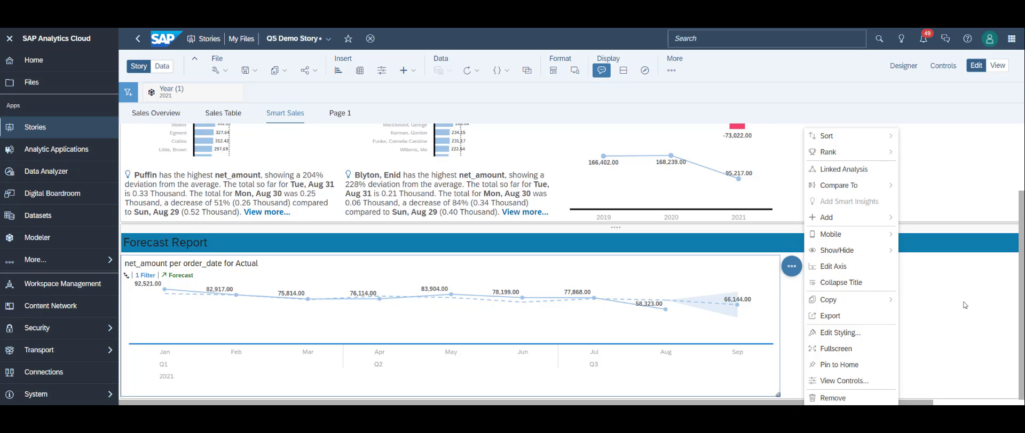
pyautogui.click(965, 304)
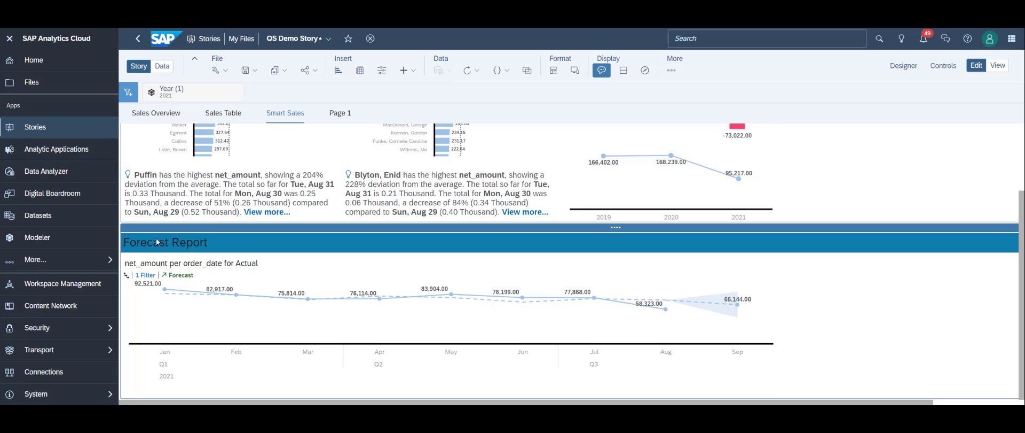
# - Leave the story for the Files area and save its unsaved changes
pyautogui.click(75, 260)
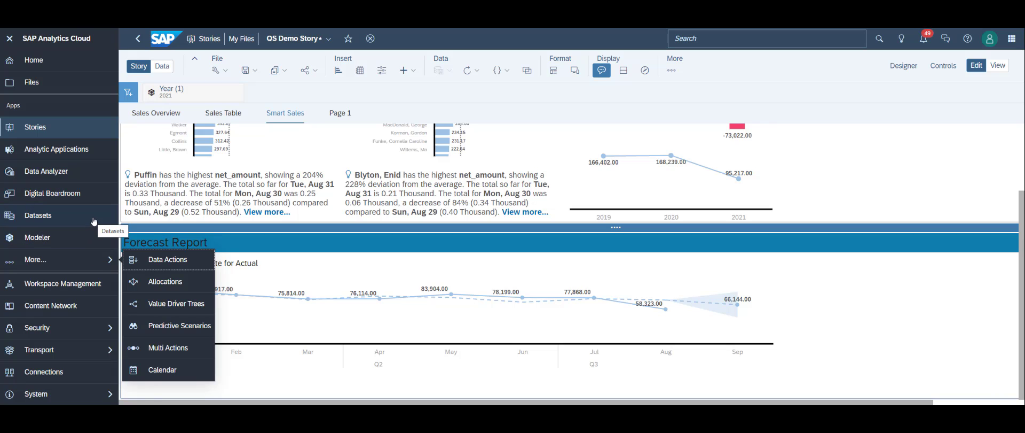
pyautogui.click(67, 88)
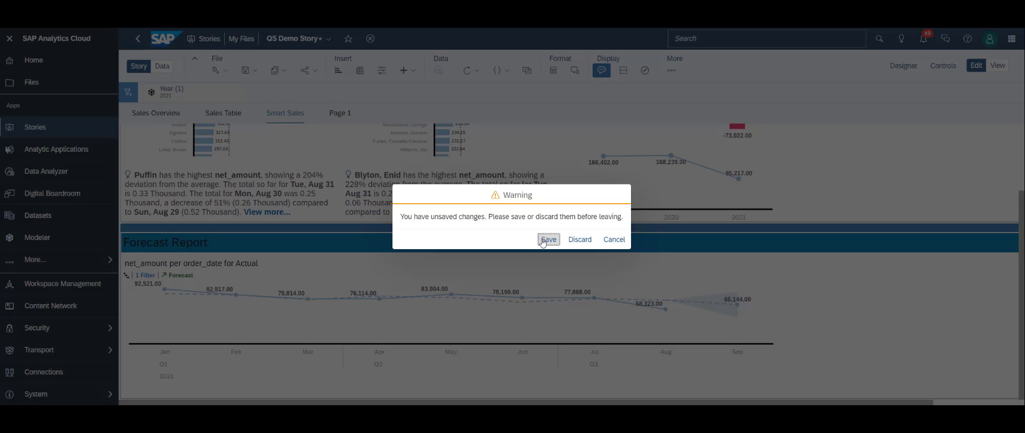
pyautogui.click(546, 238)
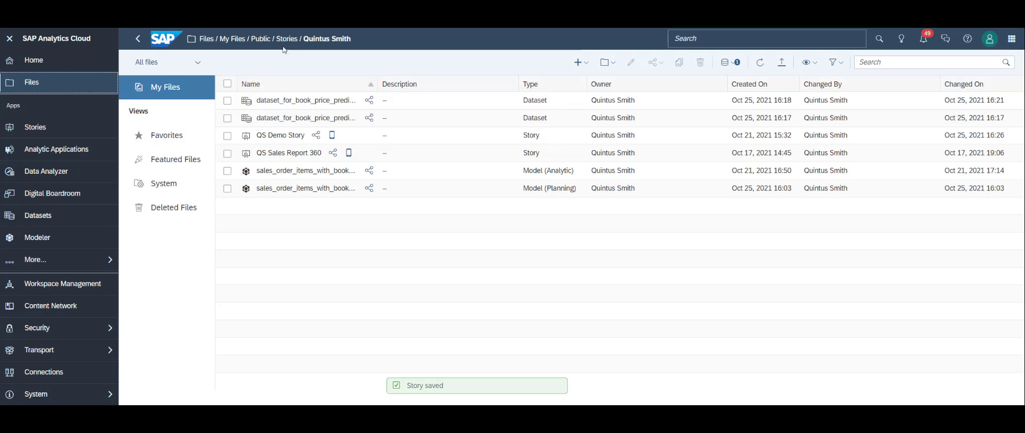
# - Open the dataset described as "Data to train regression model" from the Public/Datasets folder and dismiss its dependency and sampling notices
pyautogui.click(259, 41)
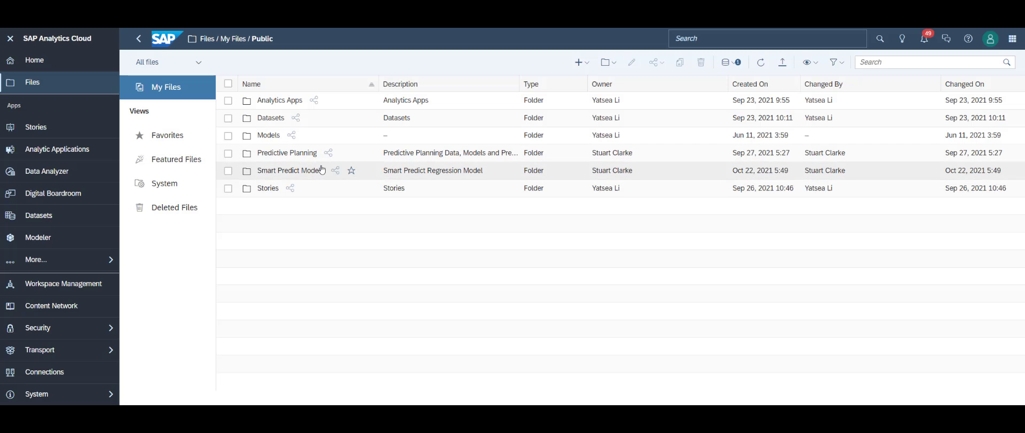
pyautogui.click(273, 121)
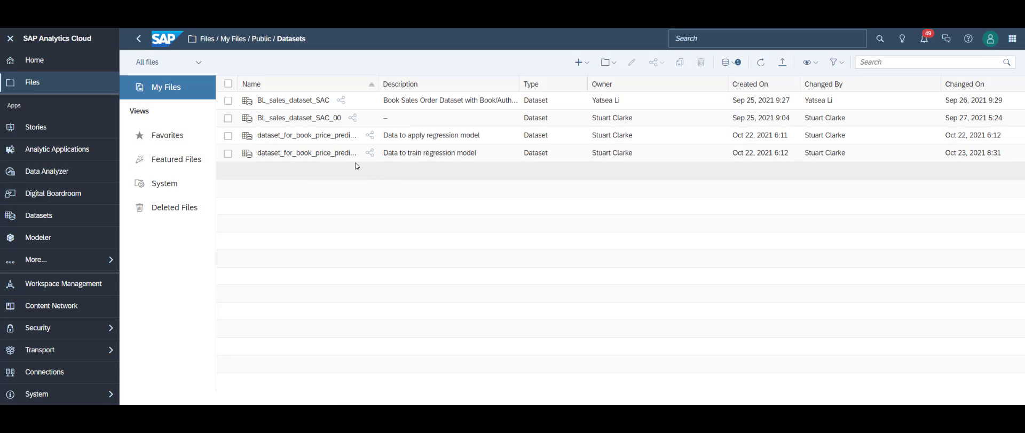
pyautogui.click(299, 154)
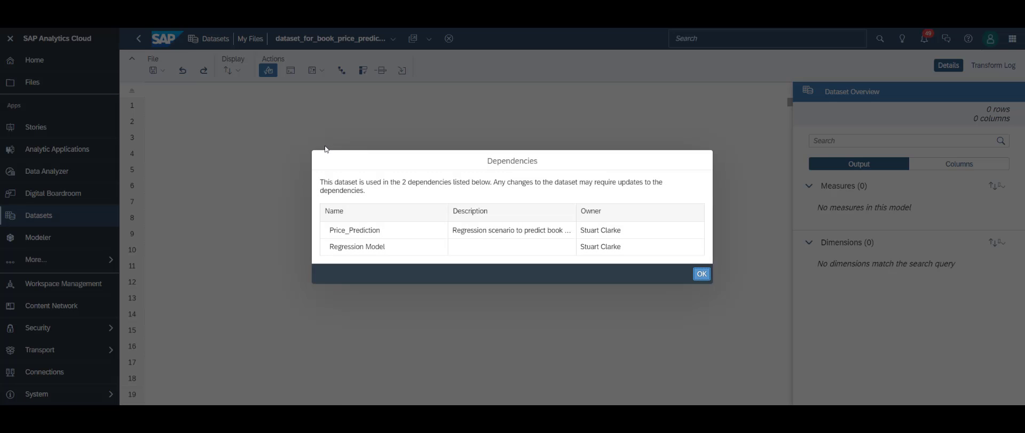
pyautogui.click(702, 274)
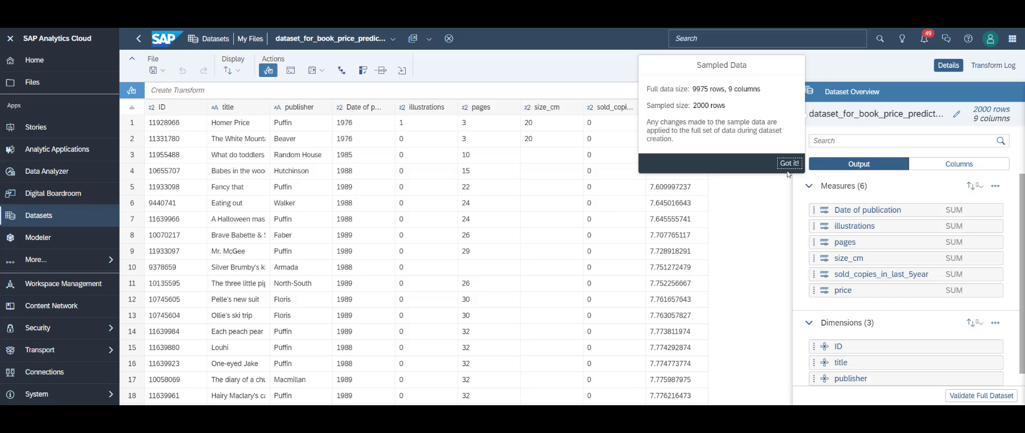
pyautogui.click(790, 163)
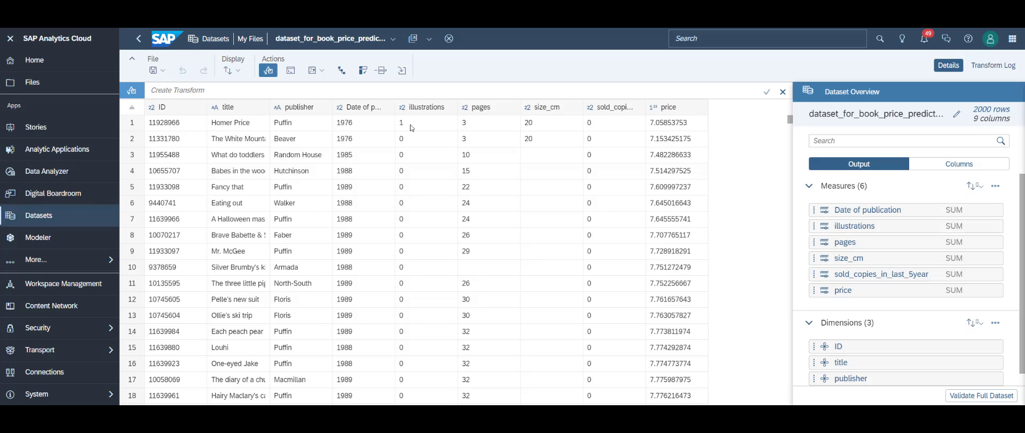
# - Review the training dataset's rows and open the dataset described as "Data to apply regression model" from the same folder
pyautogui.scroll(-6, 422, 160)
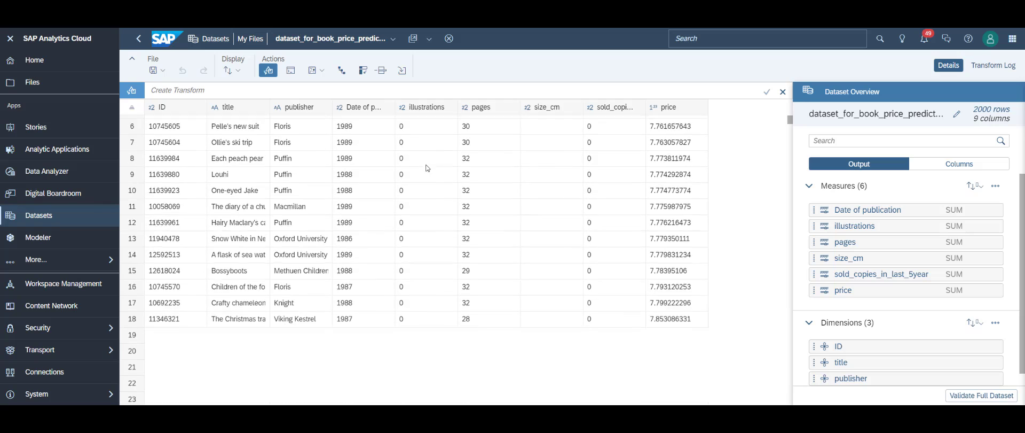
pyautogui.scroll(2, 437, 249)
pyautogui.scroll(4, 436, 247)
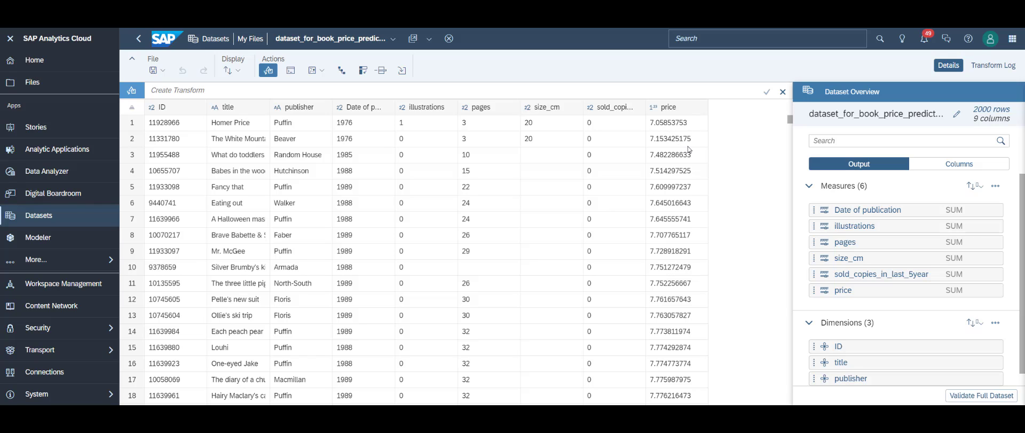
pyautogui.click(139, 39)
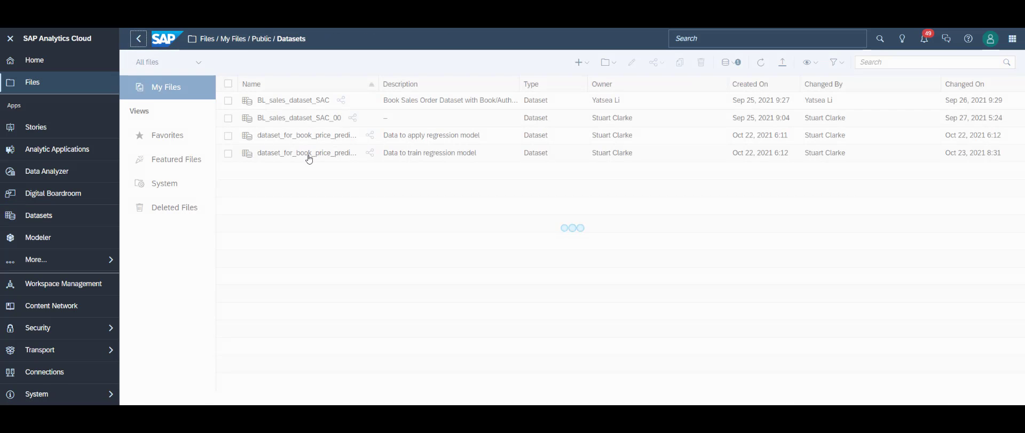
pyautogui.click(335, 137)
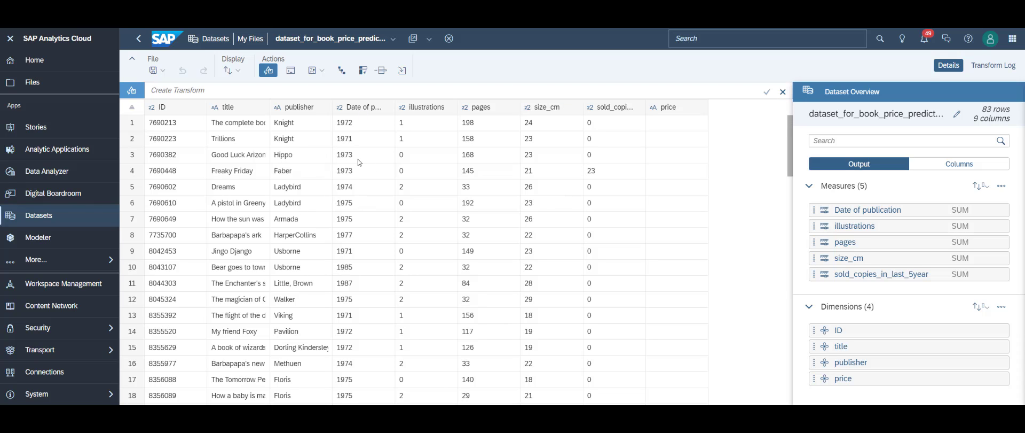
# - Create a Regression predictive scenario named "QS Regression Book Prices" in the personal folder under Public/Stories
pyautogui.click(104, 259)
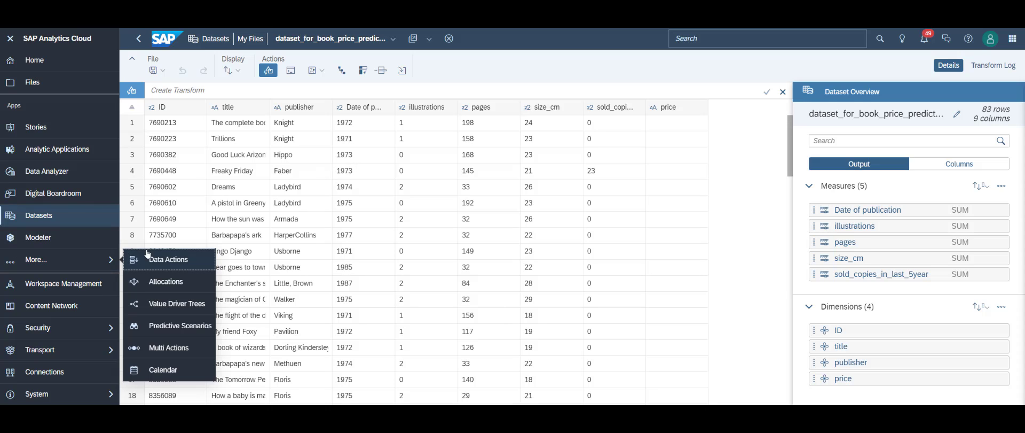
pyautogui.click(172, 325)
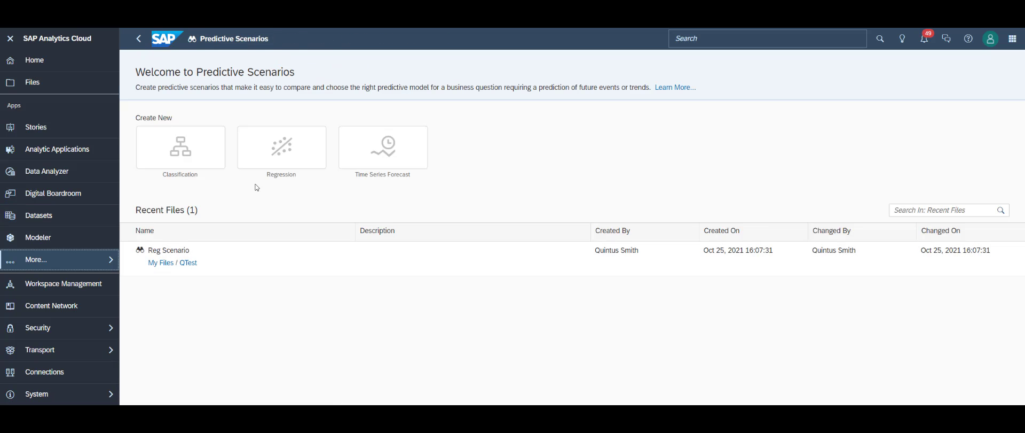
pyautogui.click(289, 161)
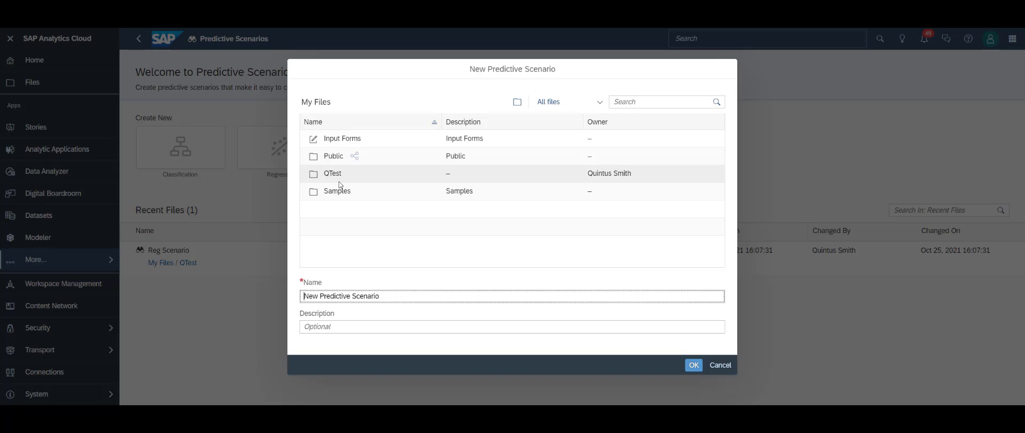
pyautogui.click(336, 157)
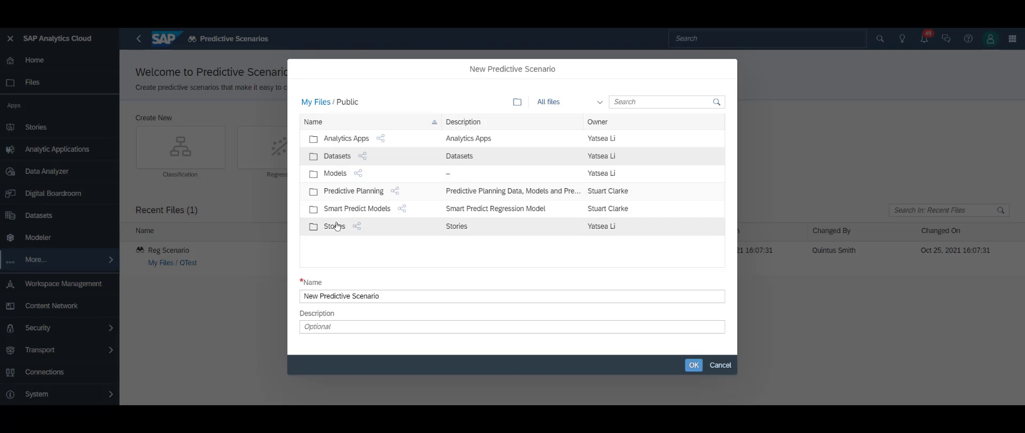
pyautogui.click(341, 218)
pyautogui.click(342, 139)
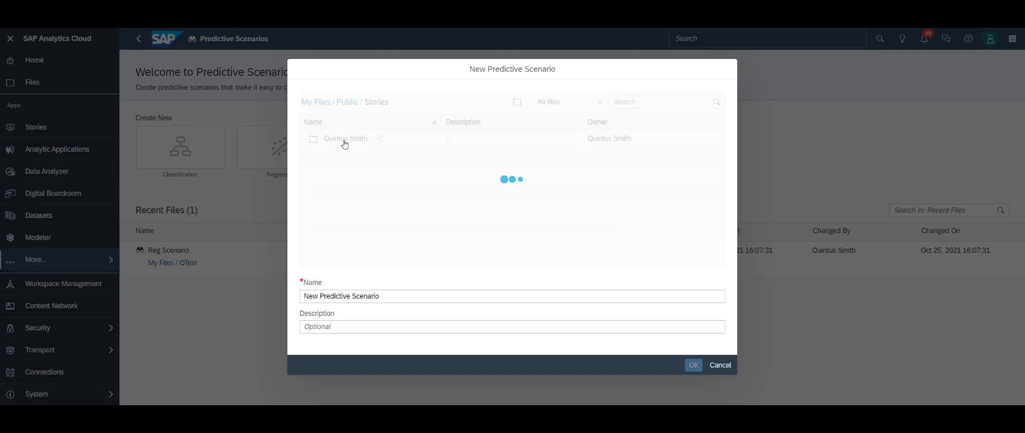
pyautogui.moveTo(382, 296); pyautogui.dragTo(277, 293)
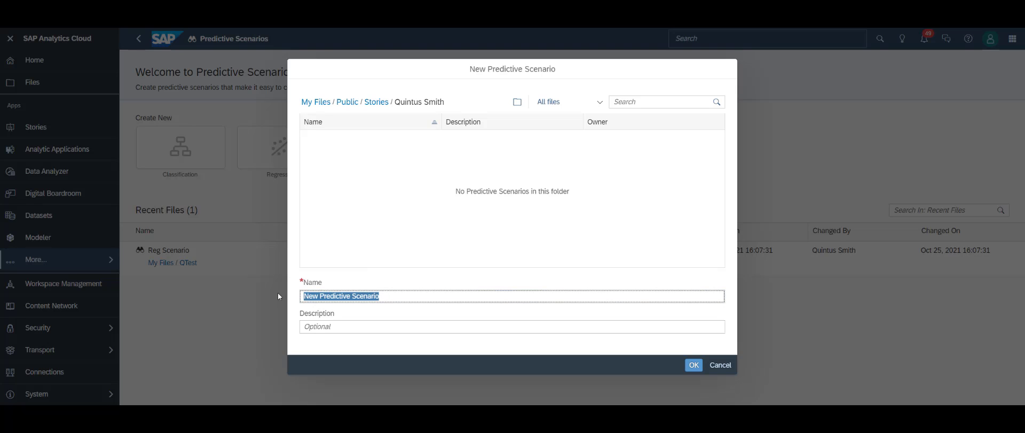
pyautogui.write('QS')
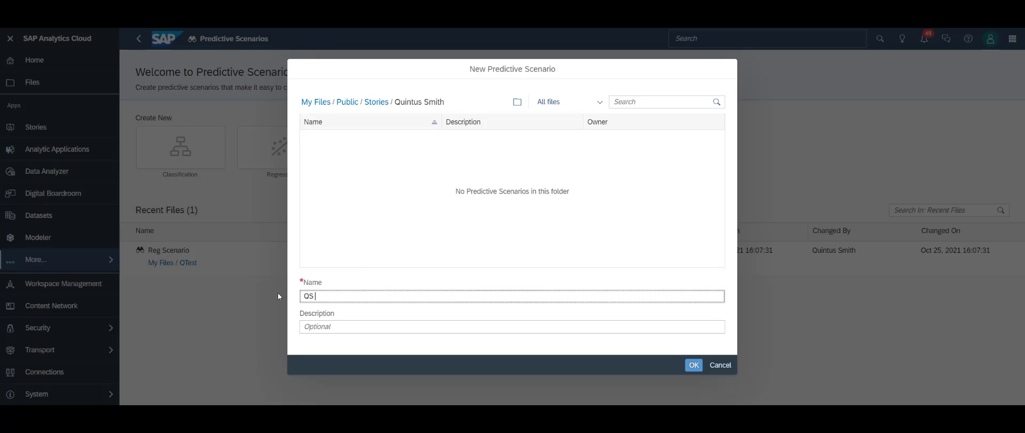
pyautogui.write(' Regression Book Prices')
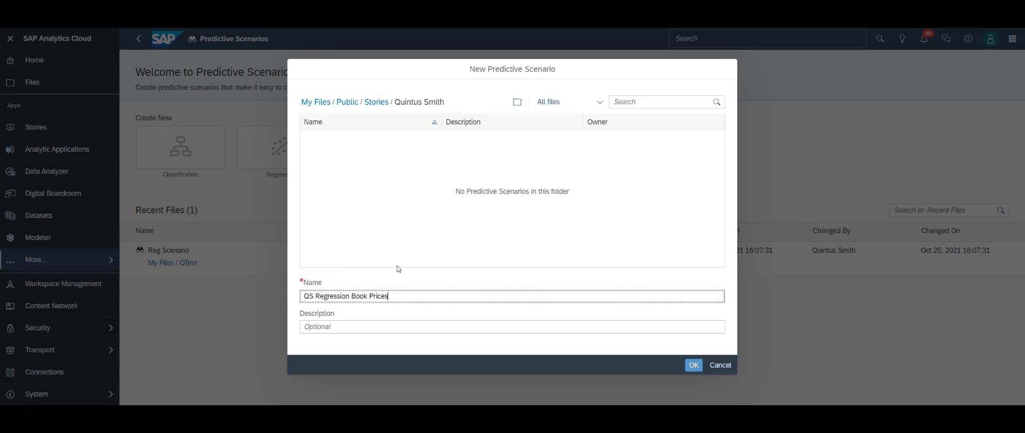
pyautogui.click(694, 365)
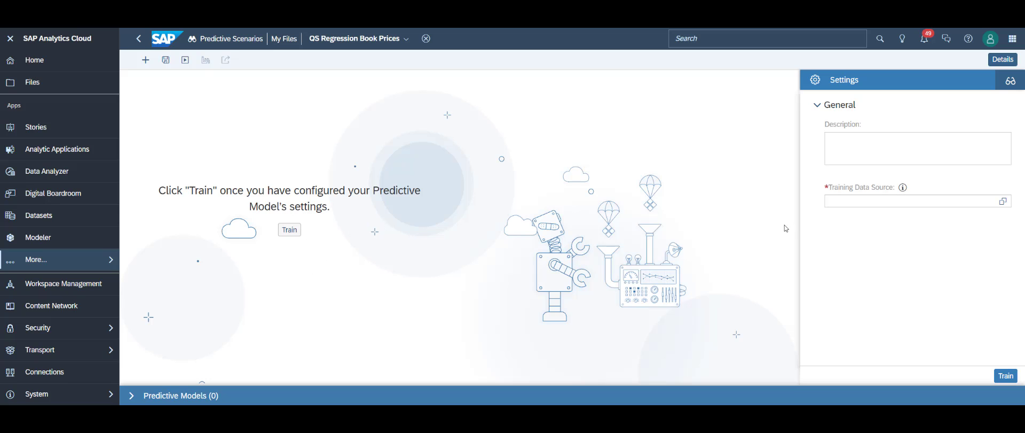
# - Set the training data source to dataset_for_book_price_prediction_TRAIN from the Public/Datasets folder
pyautogui.click(1004, 202)
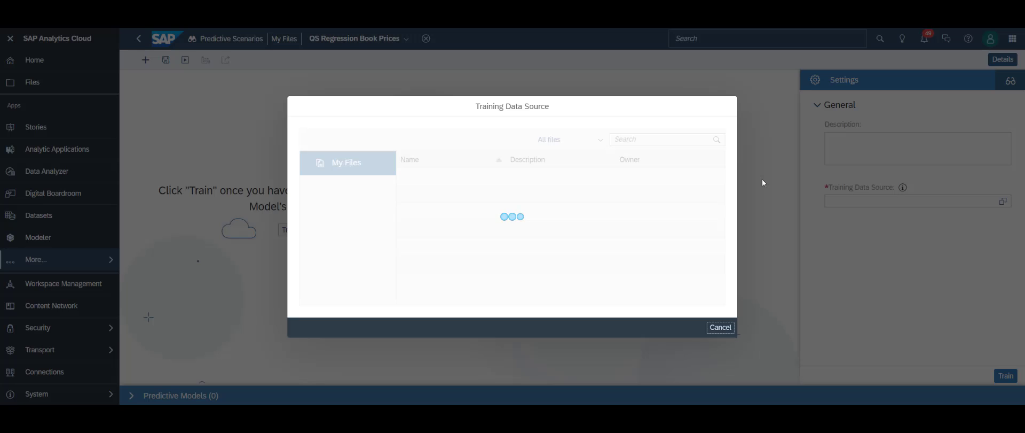
pyautogui.click(425, 194)
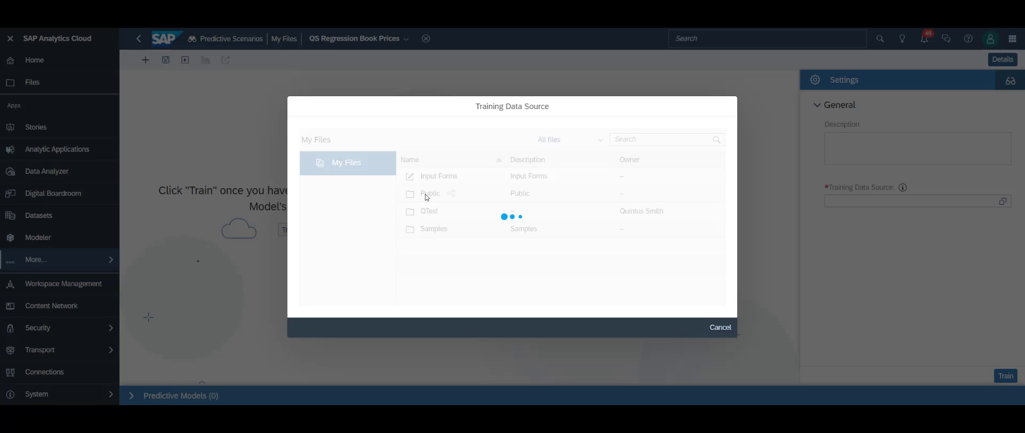
pyautogui.click(430, 194)
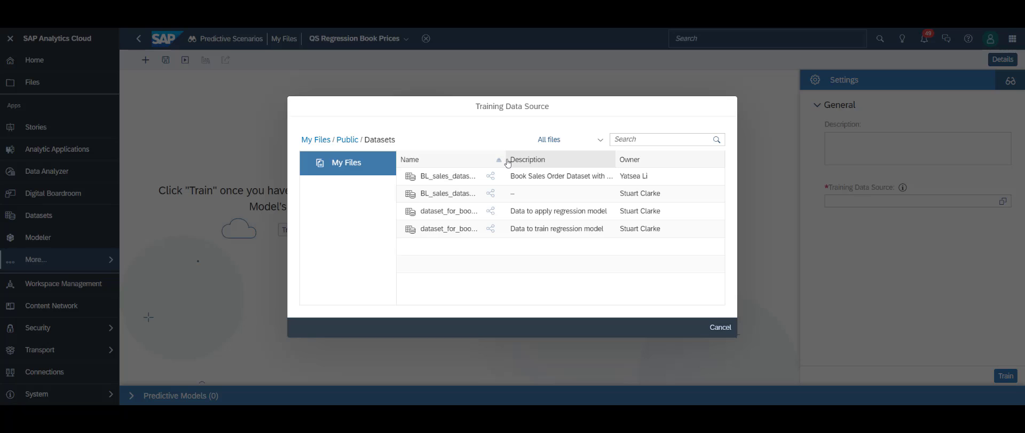
pyautogui.click(508, 162)
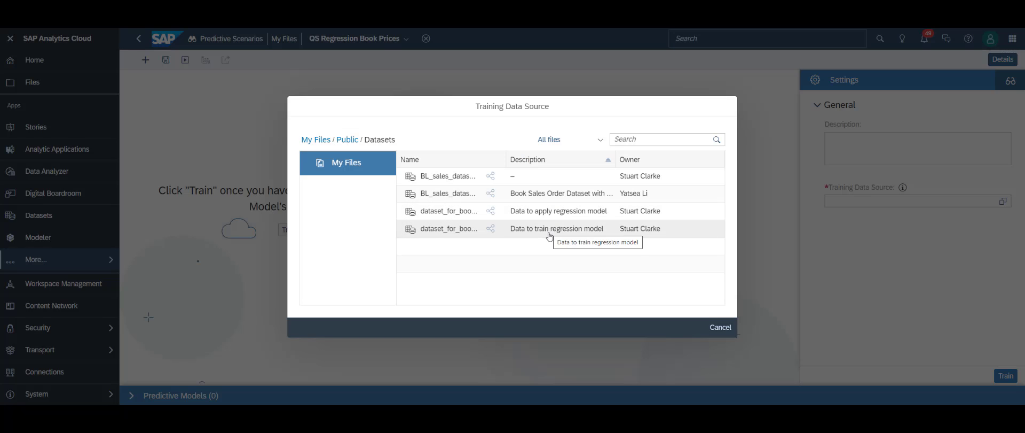
pyautogui.click(430, 233)
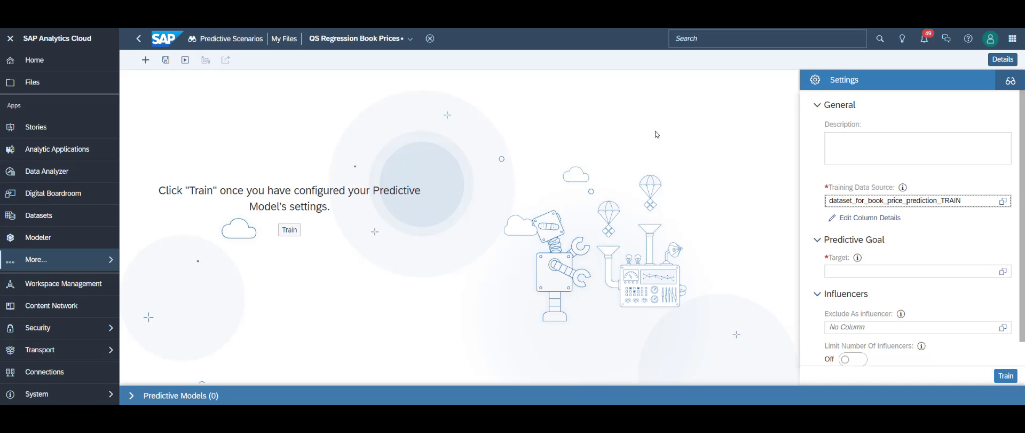
# - Review the training dataset's column details, including the key, data types and statistical types, and close them without changes
pyautogui.click(867, 219)
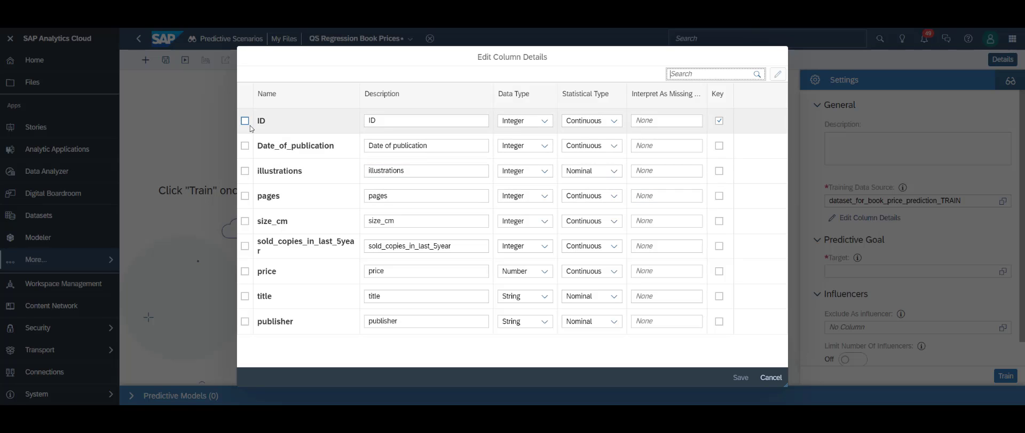
pyautogui.click(720, 121)
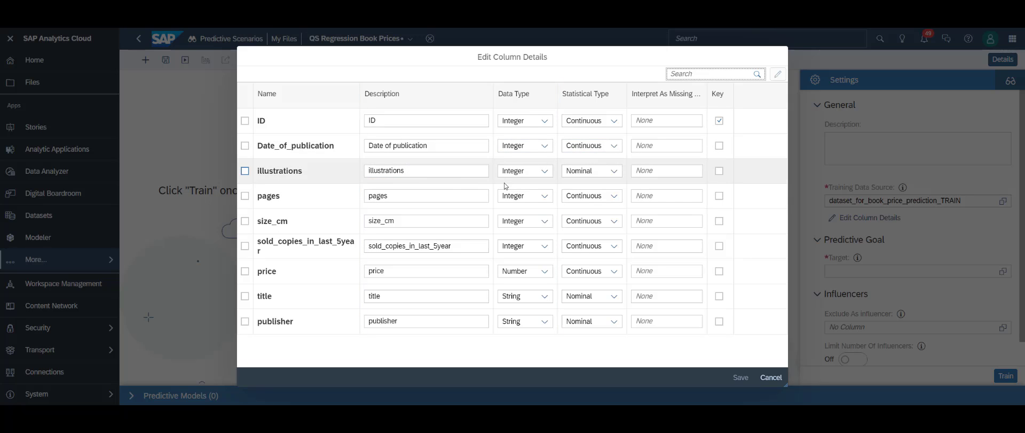
pyautogui.click(462, 174)
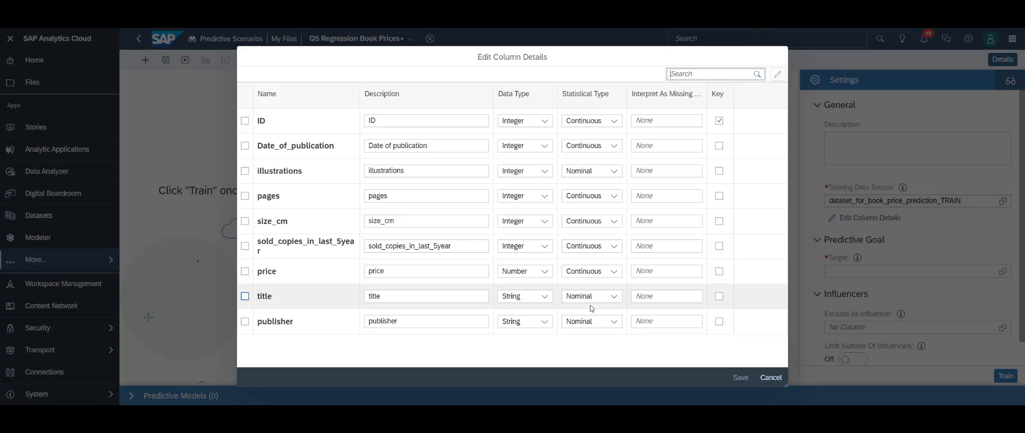
pyautogui.click(771, 378)
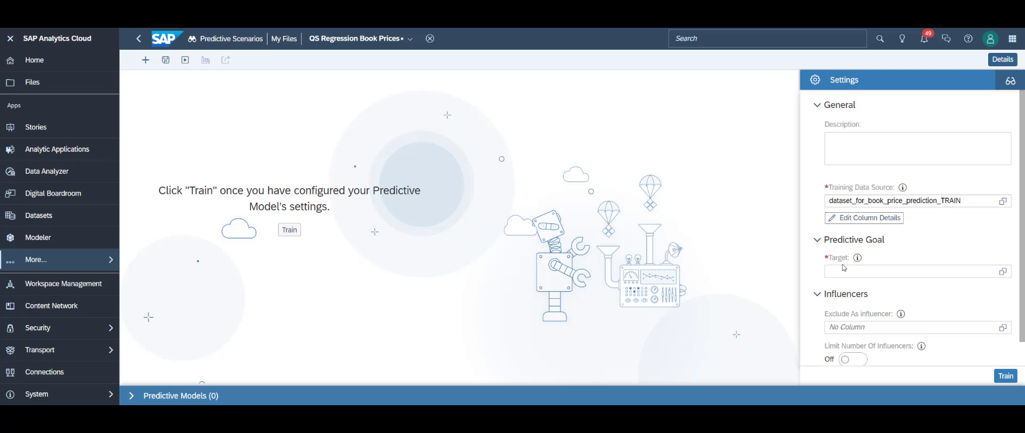
# - Set the predictive goal's target to the price column
pyautogui.click(1003, 271)
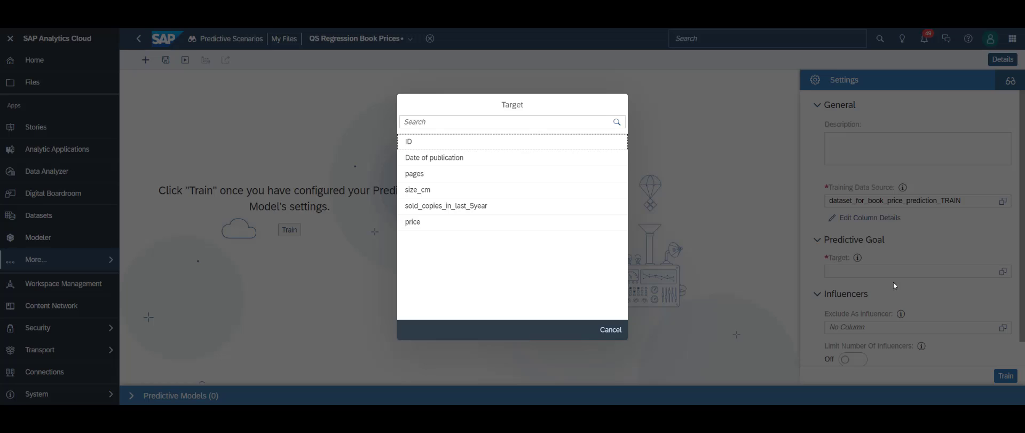
pyautogui.click(422, 225)
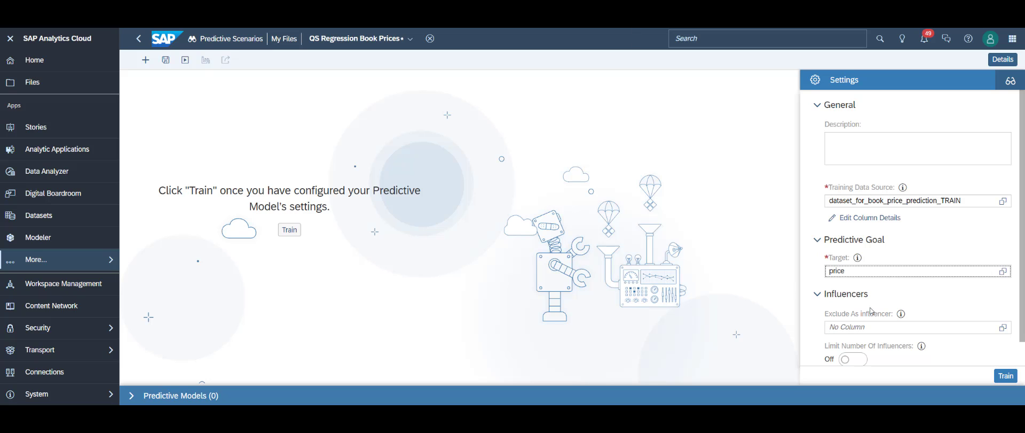
# - Exclude the ID and title columns as influencers and train the predictive model
pyautogui.click(1004, 328)
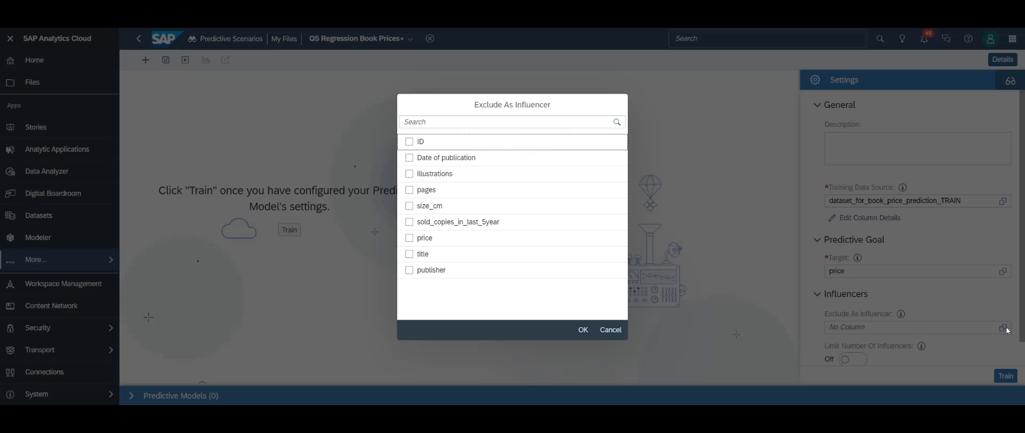
pyautogui.click(409, 143)
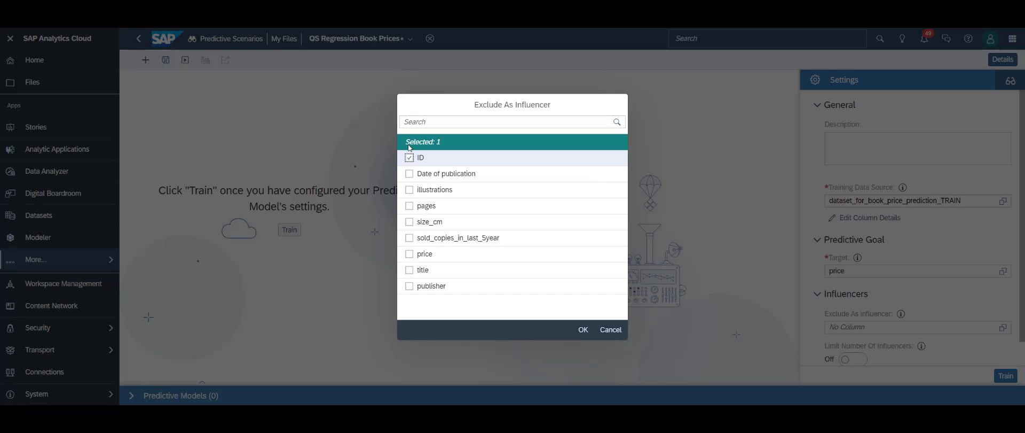
pyautogui.click(417, 271)
pyautogui.click(583, 329)
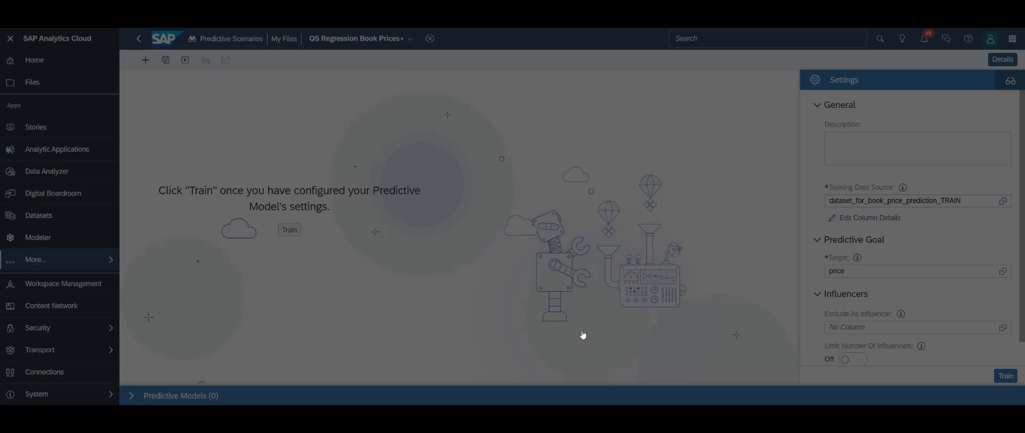
pyautogui.scroll(-1, 931, 324)
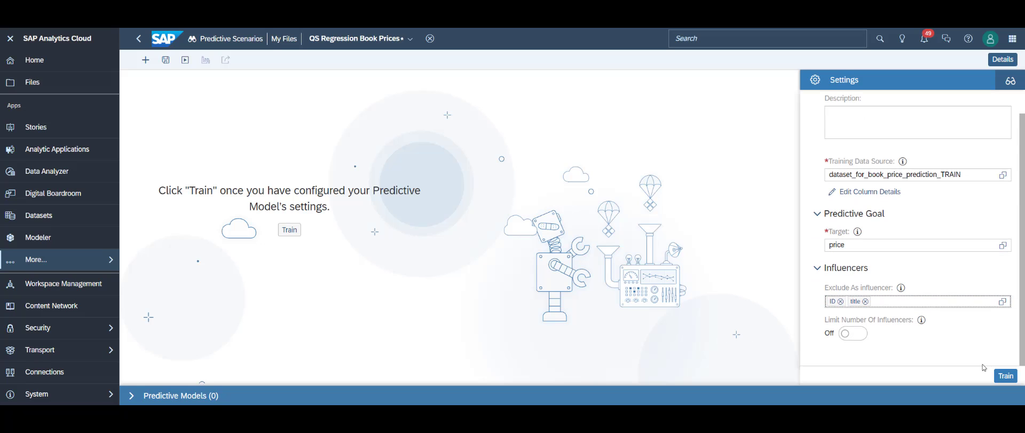
pyautogui.click(1006, 375)
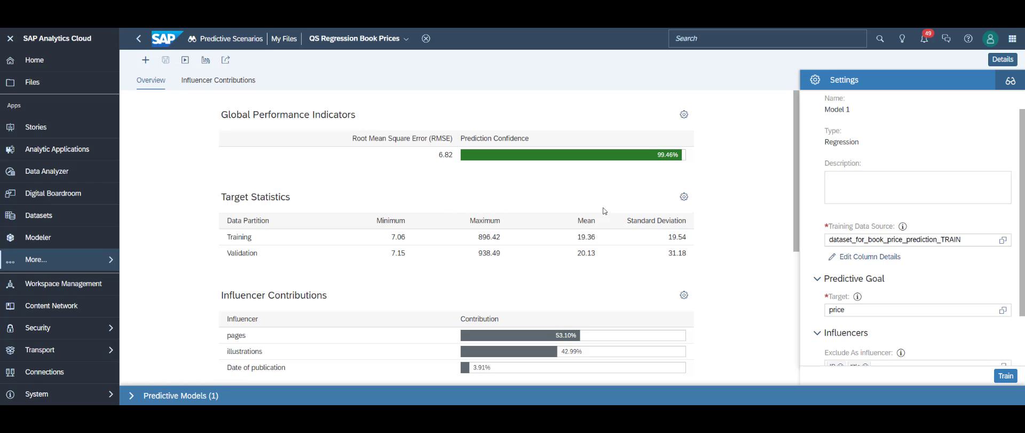
# - Review the trained model's overview: global performance indicators, target statistics, influencer contributions and the Predicted vs. Actual chart
pyautogui.scroll(-3, 605, 211)
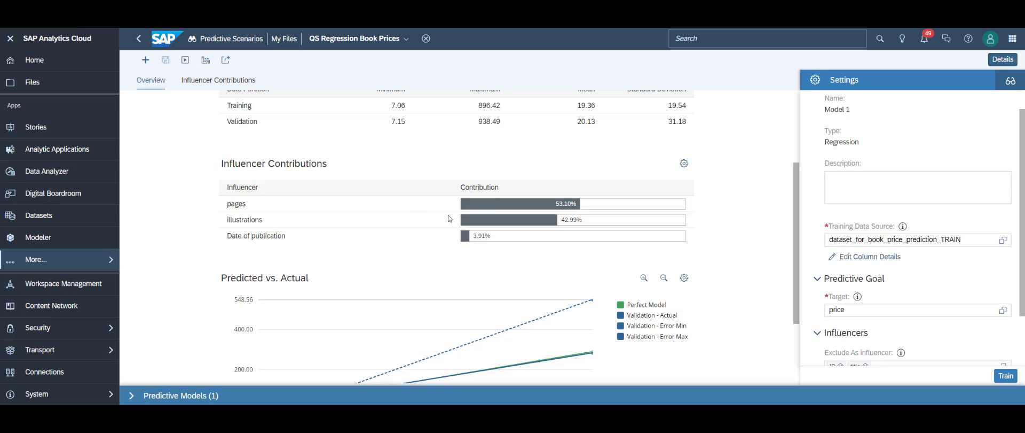
pyautogui.scroll(-1, 470, 227)
pyautogui.scroll(-2, 470, 230)
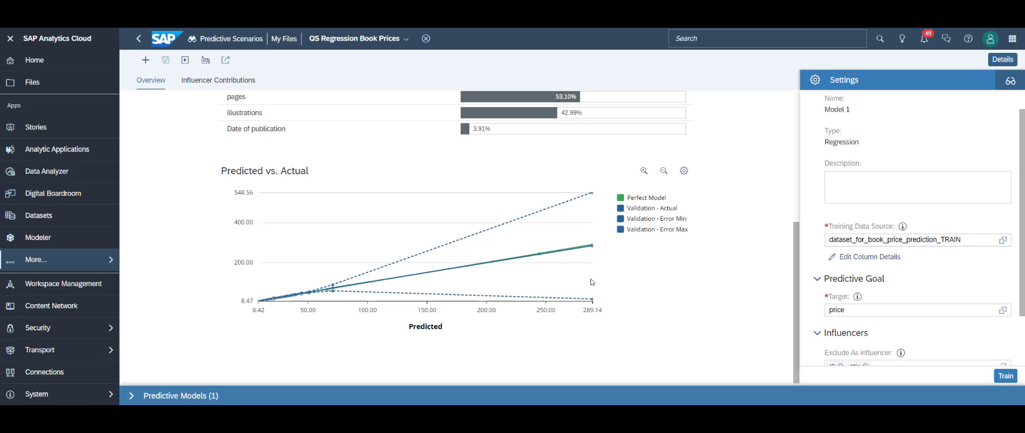
pyautogui.scroll(5, 588, 272)
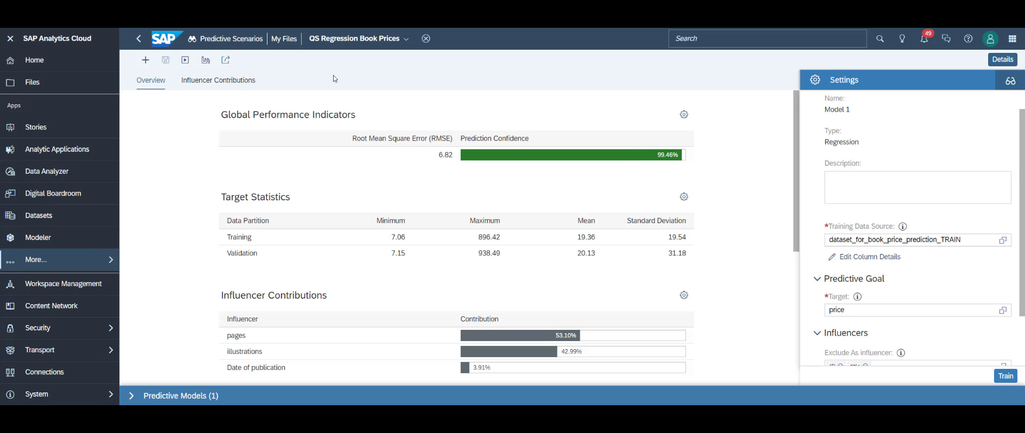
# - Examine how the Date of publication categories affect price in the detailed influencer contributions' Grouped Category Influence chart
pyautogui.click(222, 81)
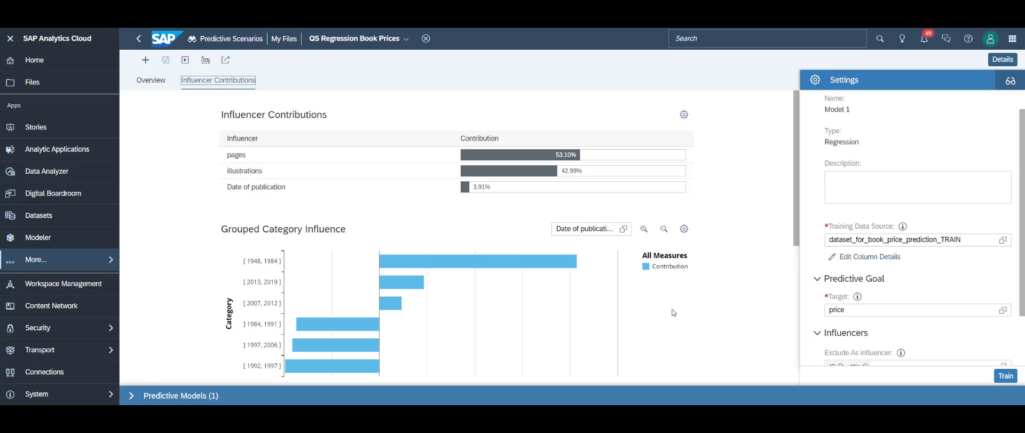
pyautogui.scroll(-1, 673, 310)
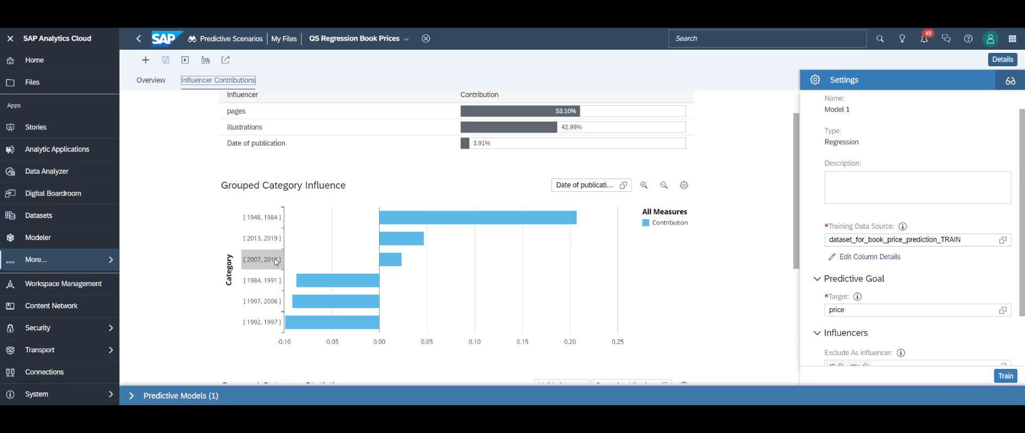
pyautogui.moveTo(402, 241)
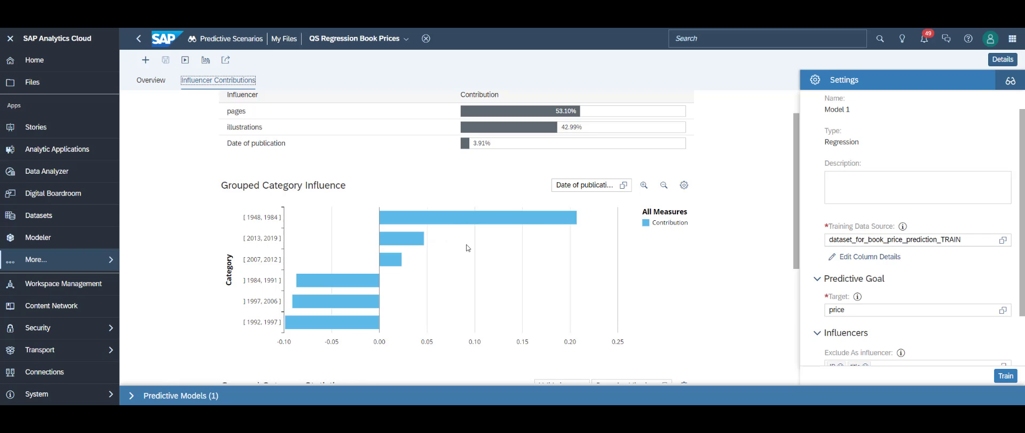
pyautogui.moveTo(348, 286)
pyautogui.moveTo(323, 309)
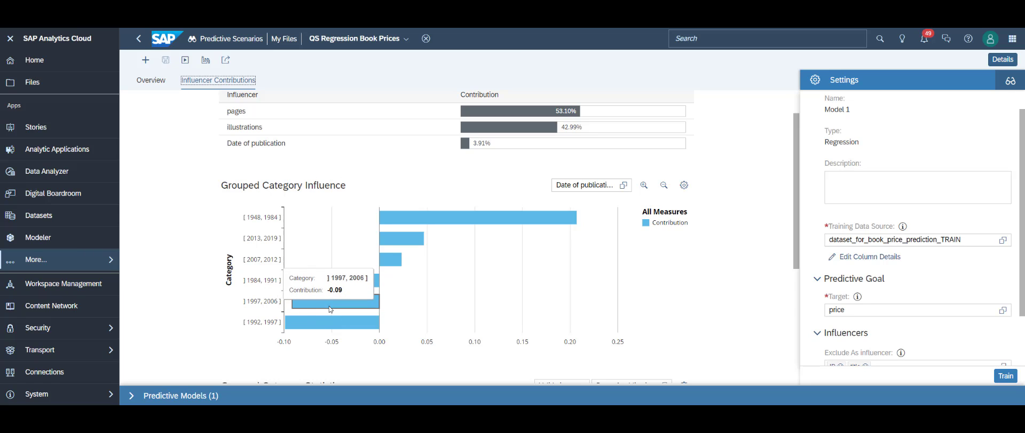
pyautogui.moveTo(348, 291)
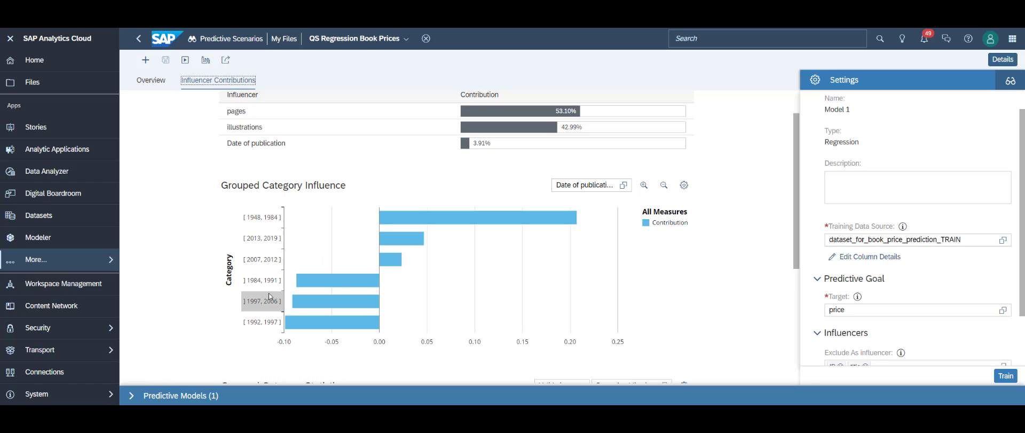
# - Show the illustrations influencer in the Grouped Category Influence chart and inspect the contribution of each category
pyautogui.click(624, 185)
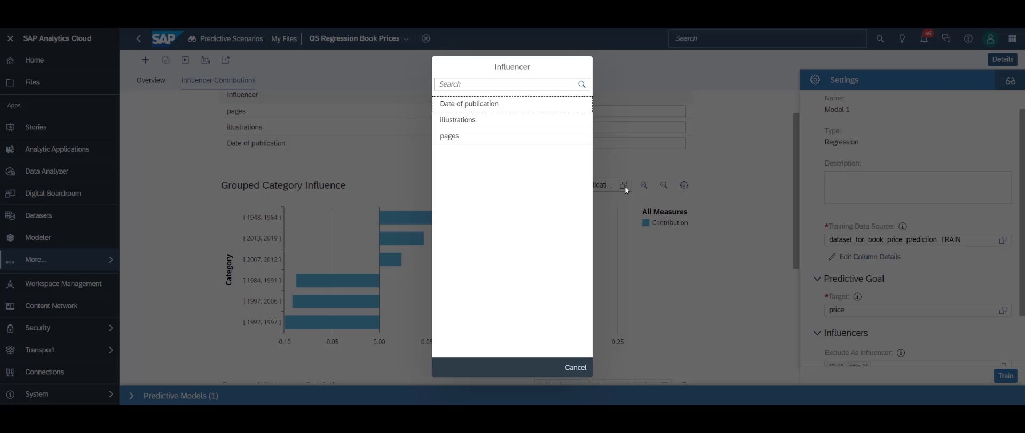
pyautogui.click(491, 123)
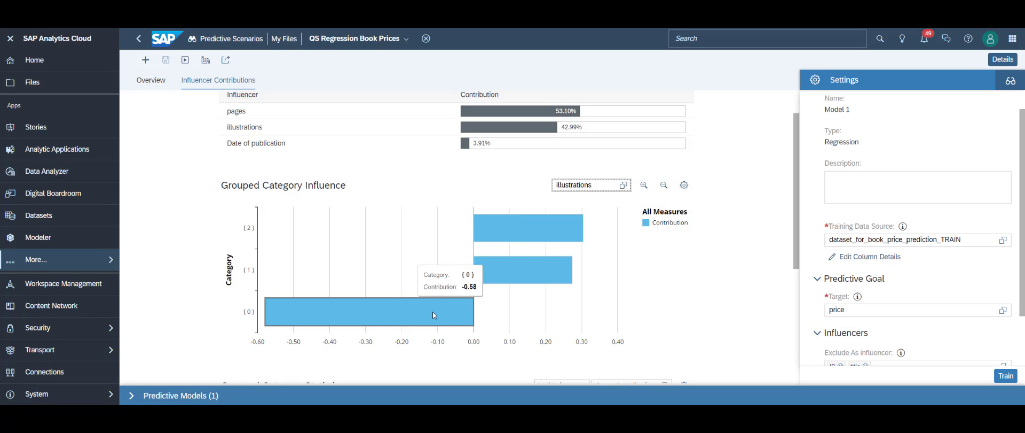
pyautogui.moveTo(423, 318)
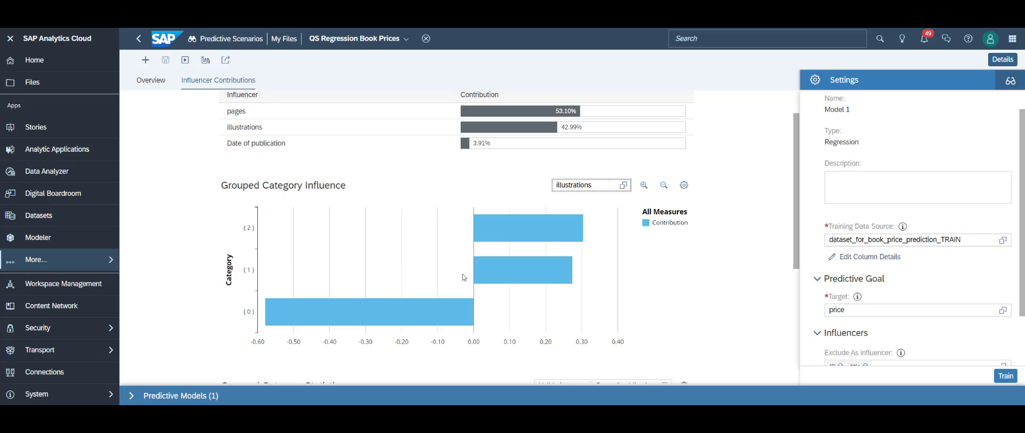
pyautogui.moveTo(498, 270)
pyautogui.moveTo(534, 225)
pyautogui.moveTo(541, 266)
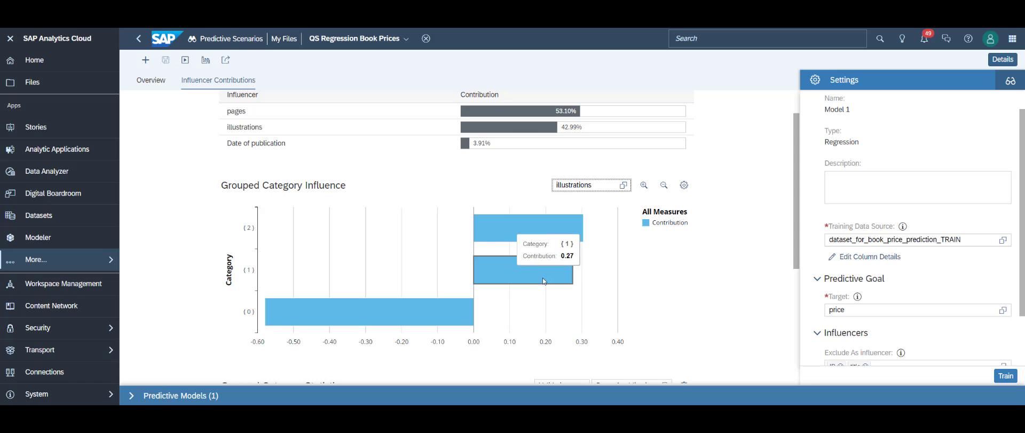
pyautogui.moveTo(582, 239)
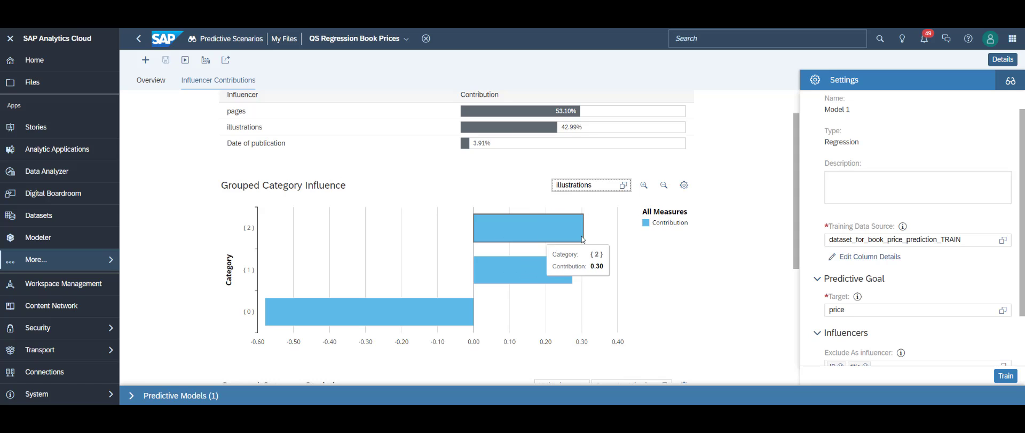
# - Show the pages influencer in the Grouped Category Influence chart and inspect its category contributions
pyautogui.click(623, 185)
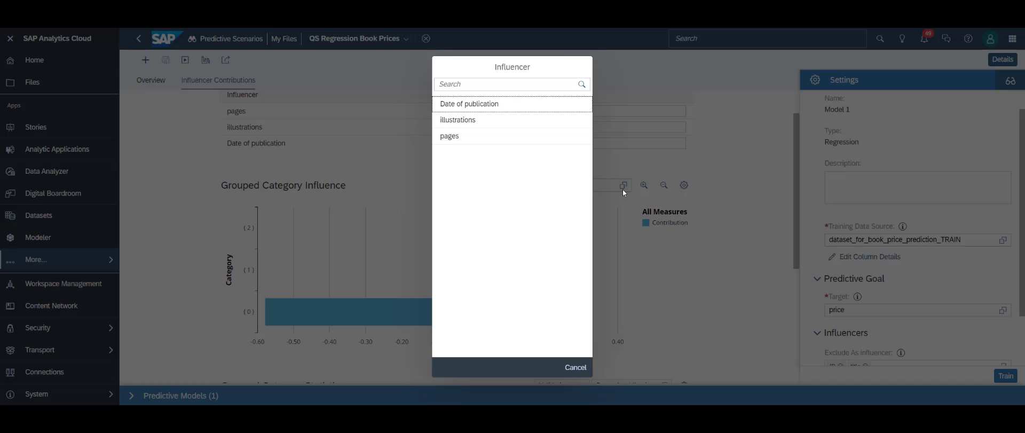
pyautogui.click(490, 137)
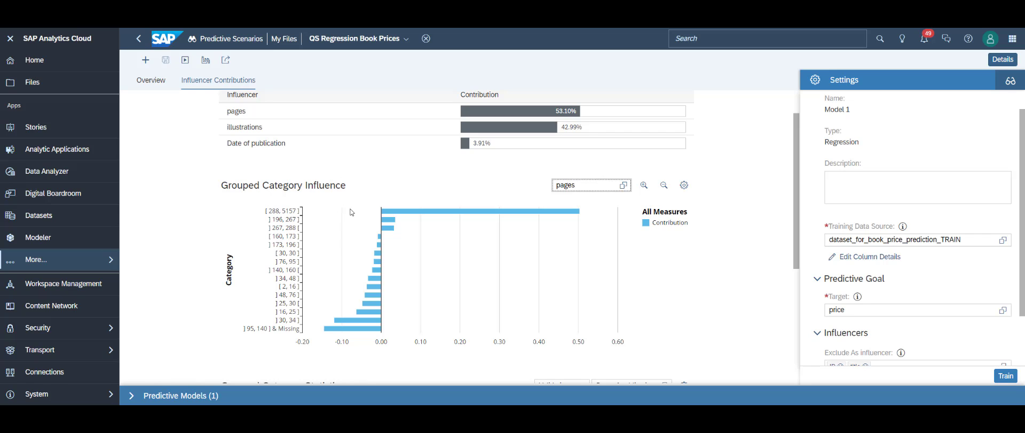
pyautogui.moveTo(430, 212)
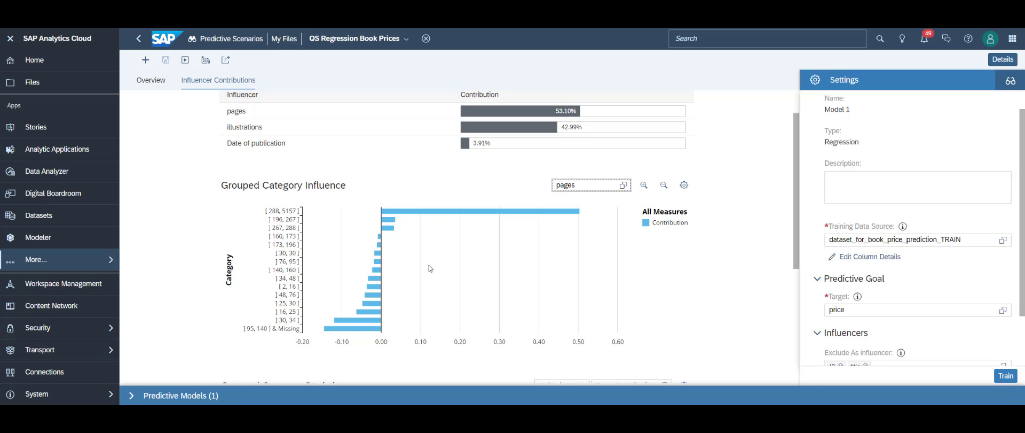
# - Start applying the predictive model, with dataset_for_book_price_prediction_APPLY from the Public/Datasets folder as the data source
pyautogui.click(206, 61)
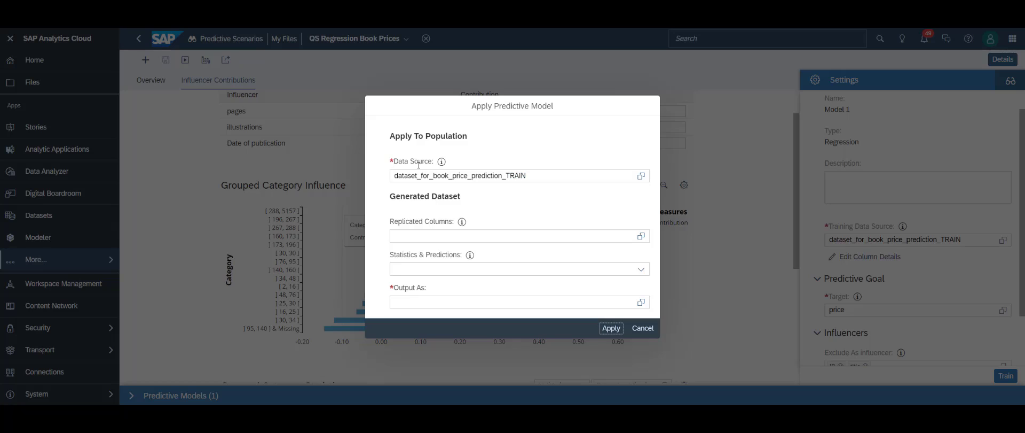
pyautogui.click(642, 176)
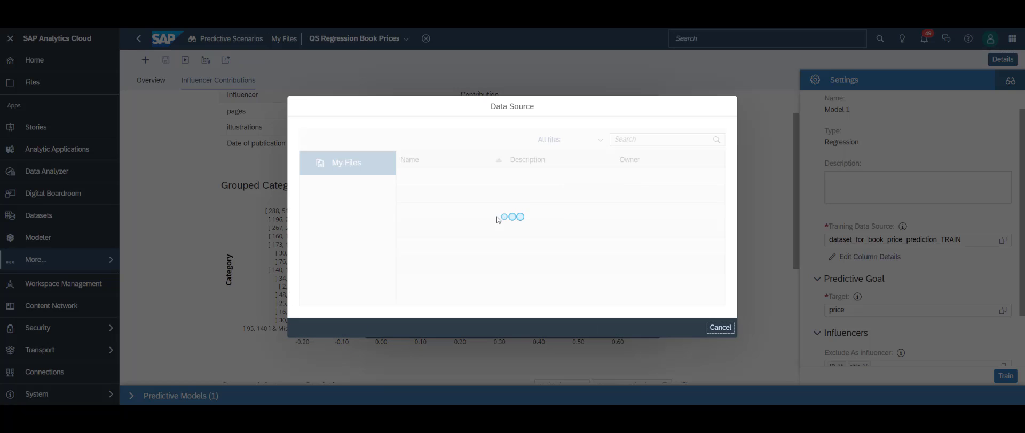
pyautogui.click(437, 198)
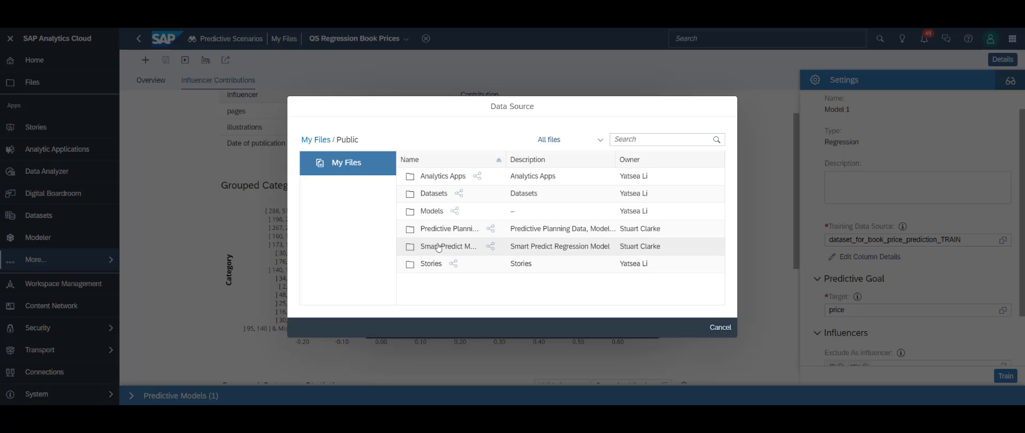
pyautogui.click(434, 194)
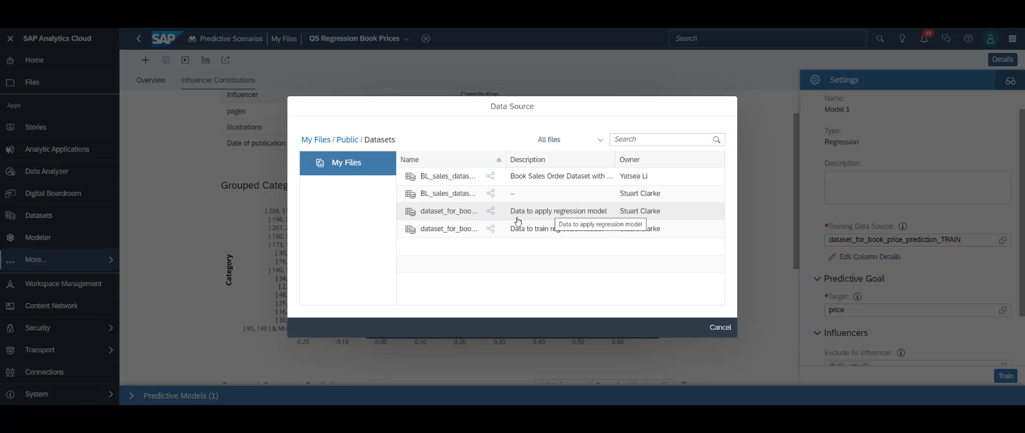
pyautogui.click(447, 211)
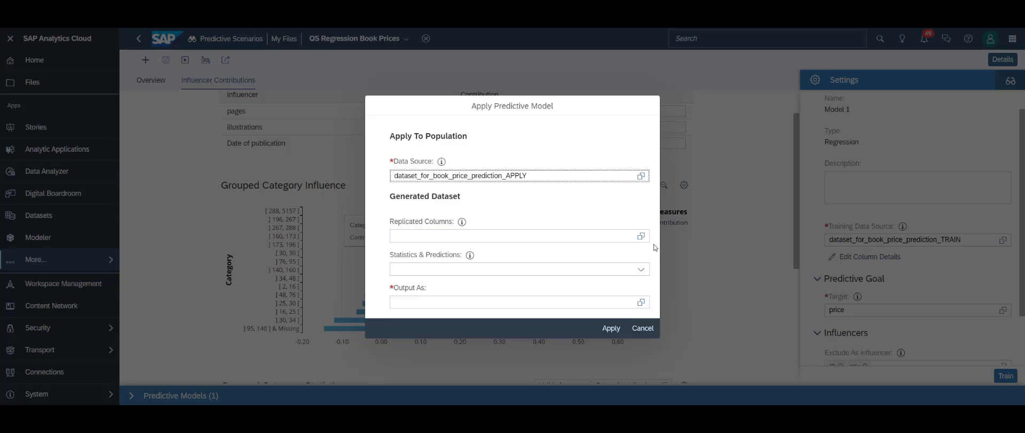
# - Replicate every column except price in the generated dataset, from ID and Date of publication through title and publisher
pyautogui.click(641, 235)
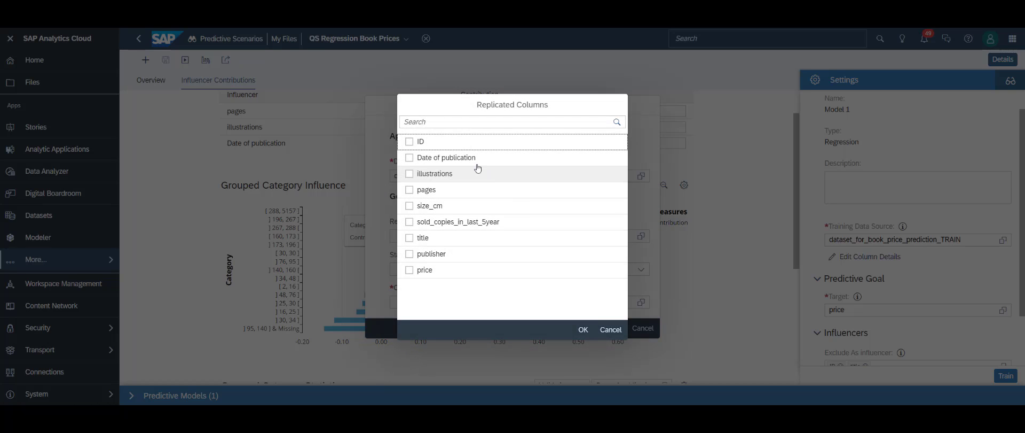
pyautogui.click(409, 142)
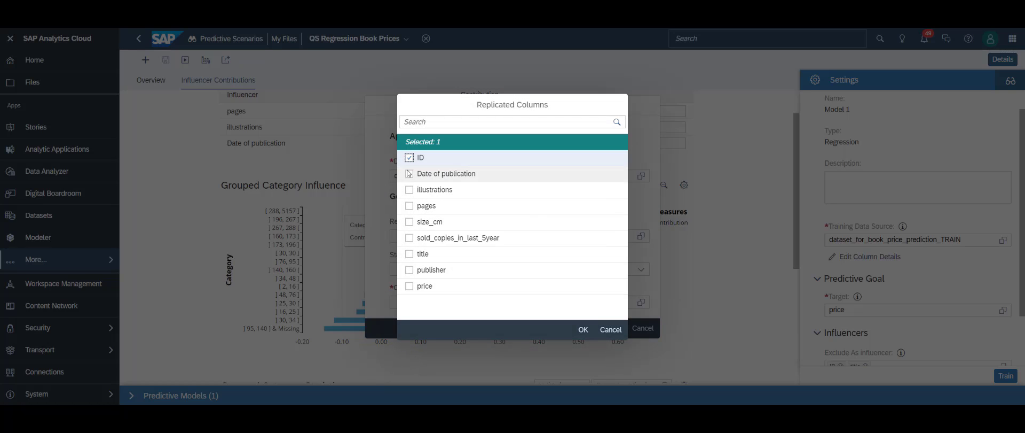
pyautogui.click(410, 173)
pyautogui.click(409, 189)
pyautogui.click(410, 205)
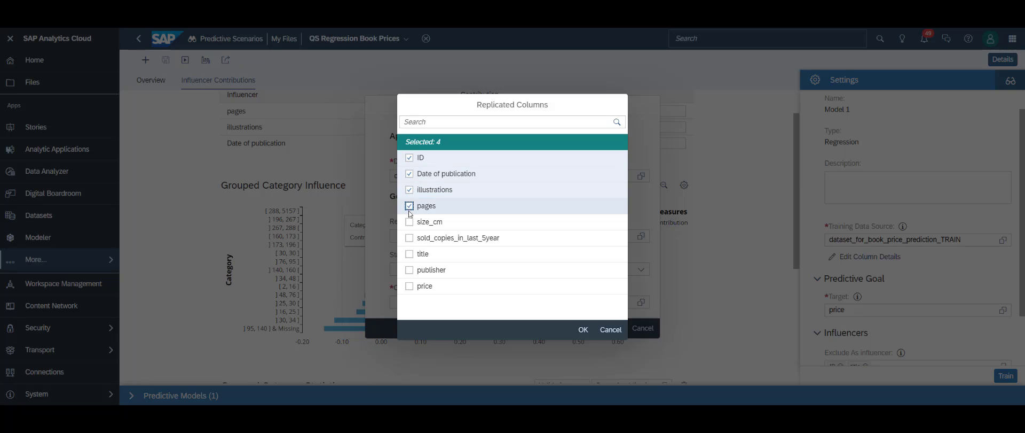
pyautogui.click(409, 221)
pyautogui.click(410, 237)
pyautogui.click(409, 253)
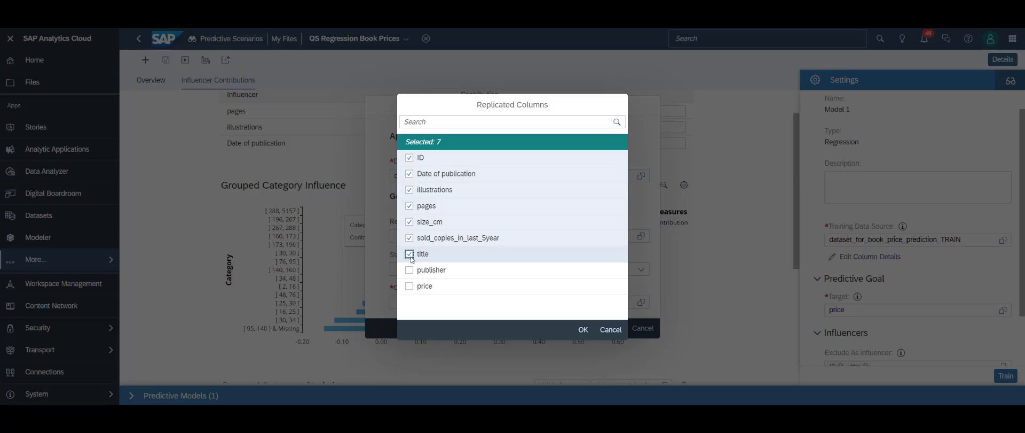
pyautogui.click(409, 270)
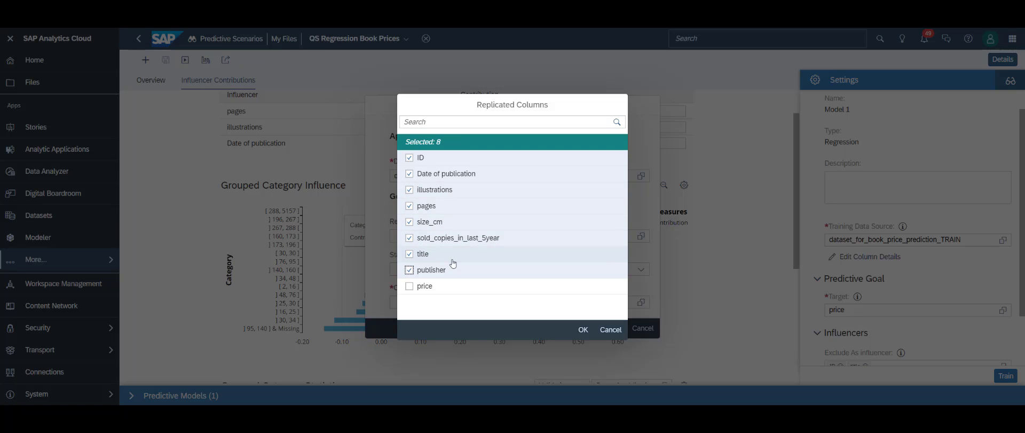
pyautogui.click(583, 329)
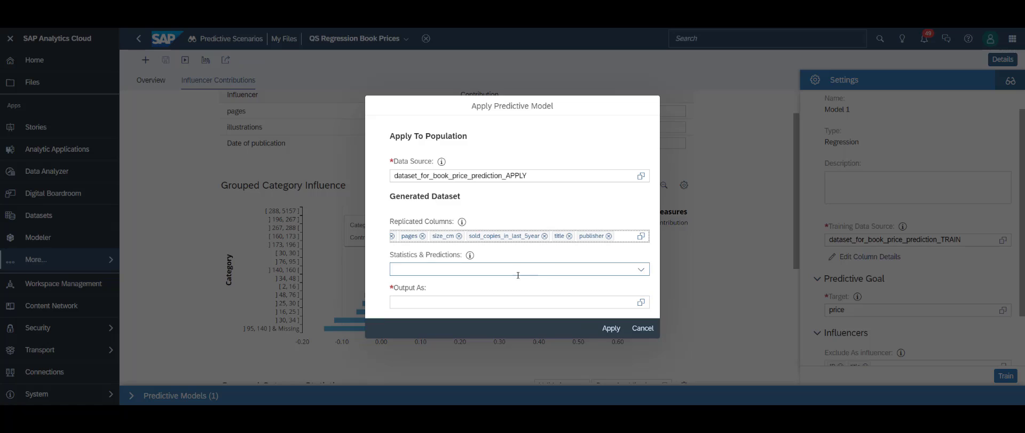
# - Include Predicted Value in the generated dataset's statistics and predictions
pyautogui.click(507, 269)
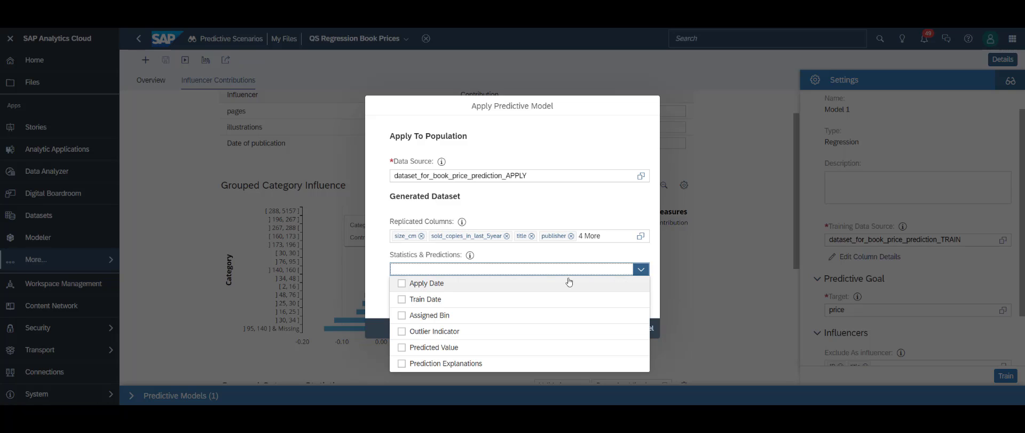
pyautogui.click(402, 348)
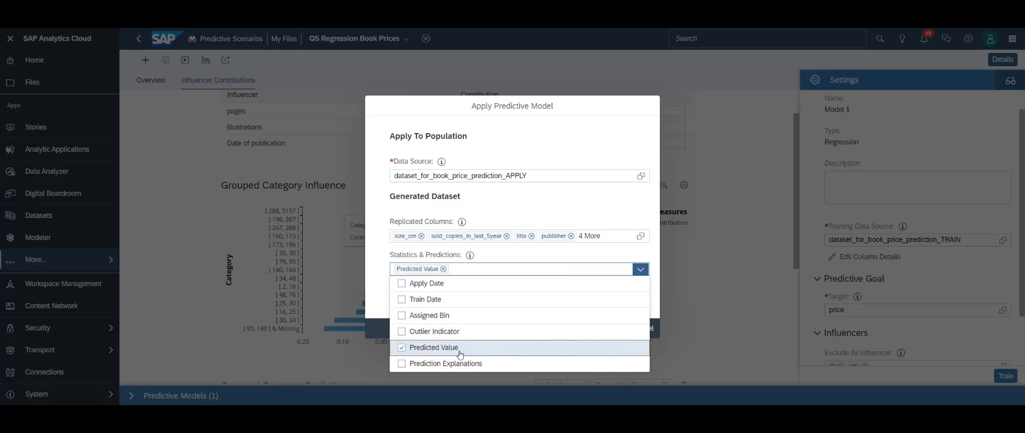
pyautogui.click(656, 260)
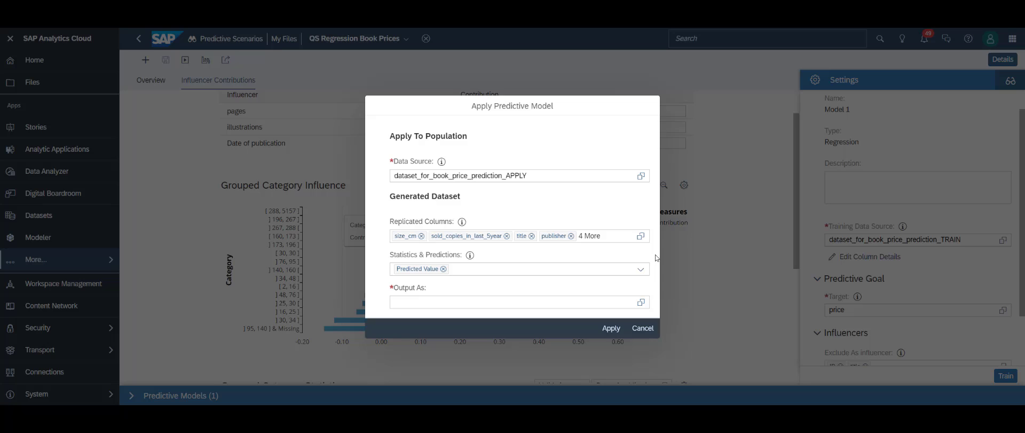
# - Output the generated dataset as QS Book Value Predict in the personal folder under Public/Stories, and apply the predictive model
pyautogui.click(641, 303)
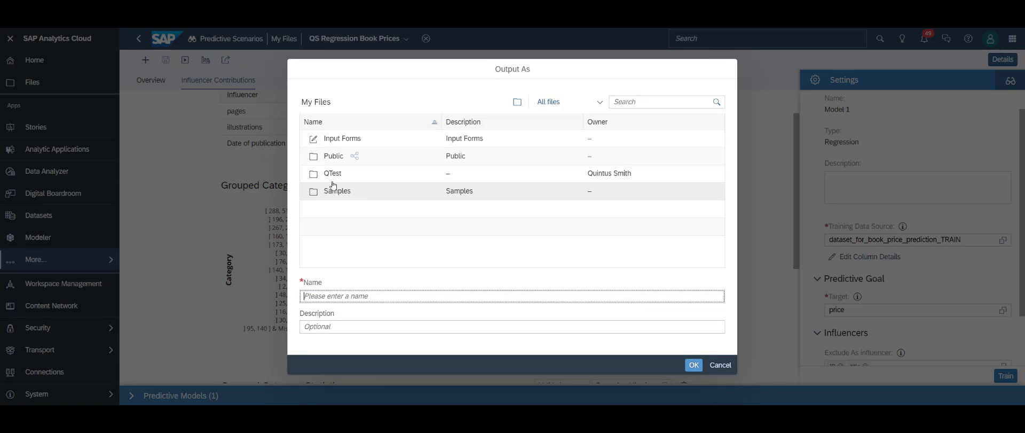
pyautogui.click(333, 157)
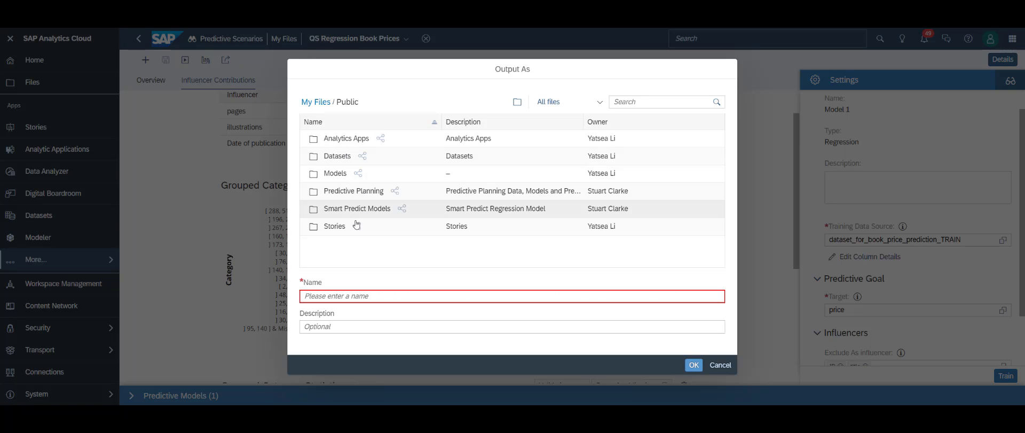
pyautogui.click(336, 226)
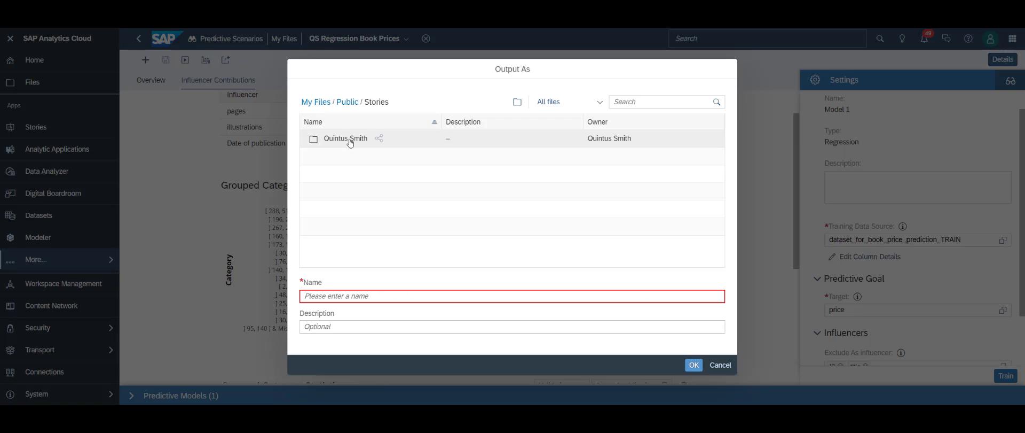
pyautogui.click(347, 138)
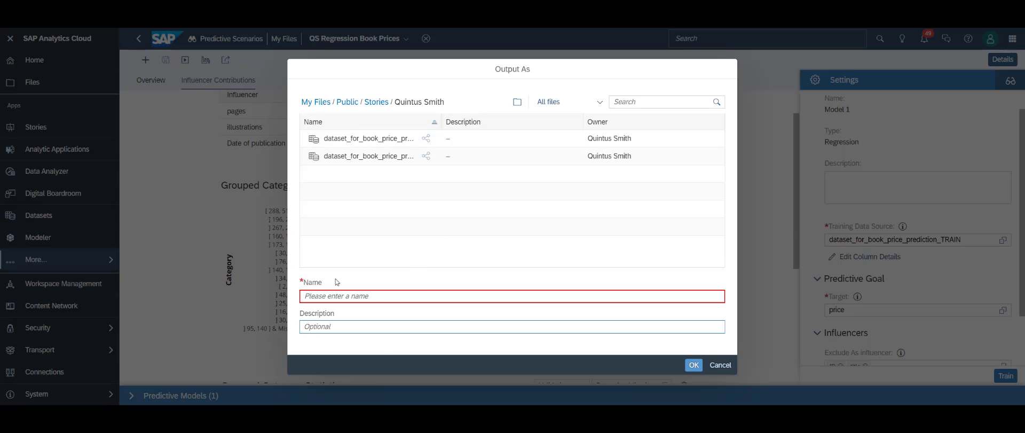
pyautogui.click(346, 296)
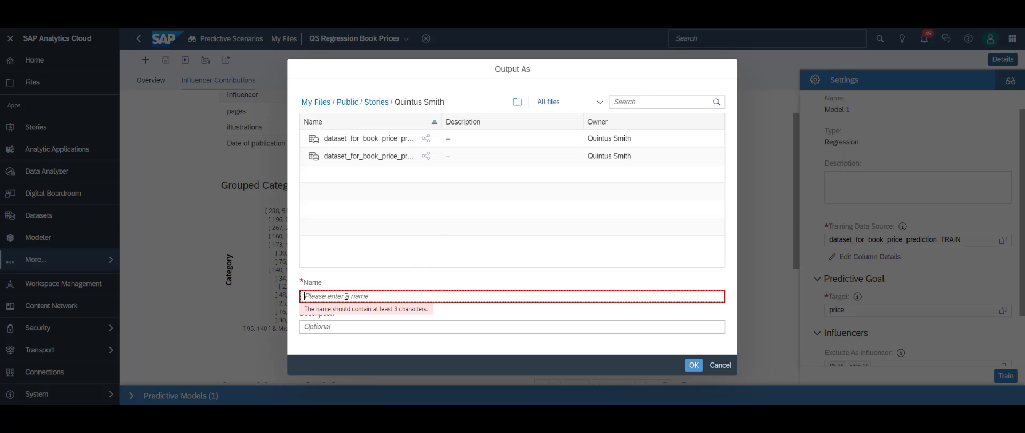
pyautogui.write('QS Book Value Predict')
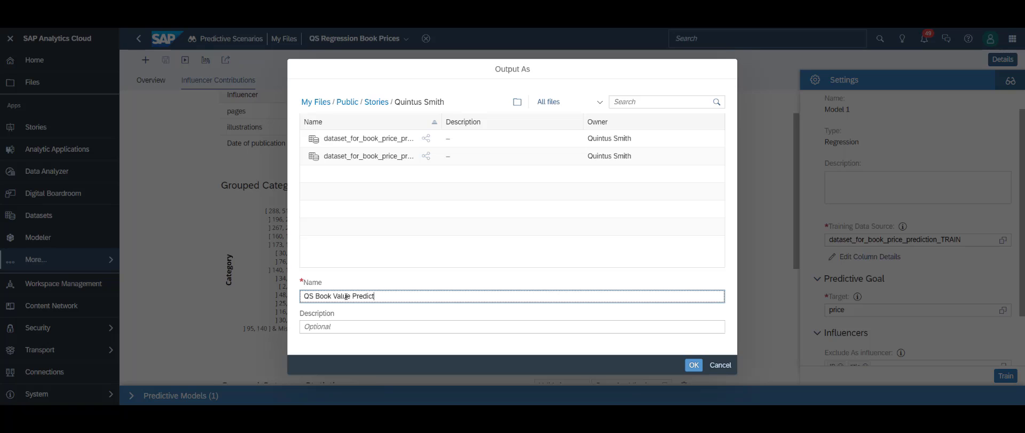
pyautogui.click(694, 365)
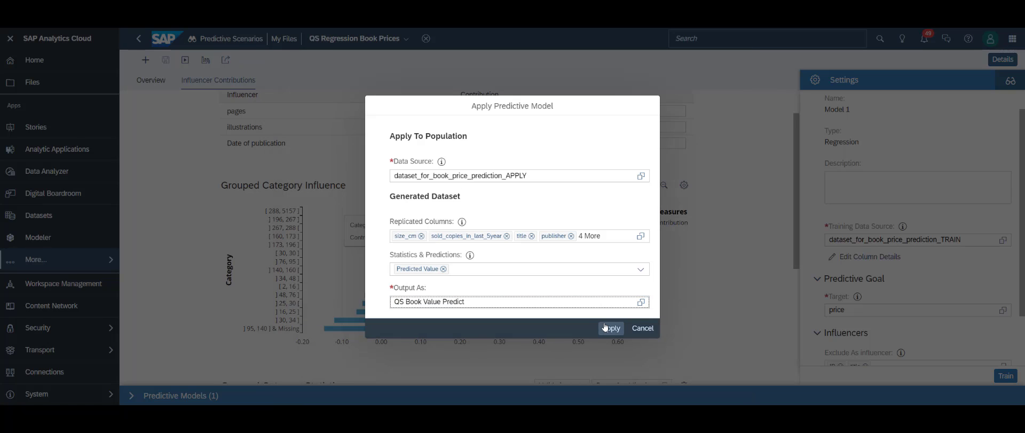
pyautogui.click(610, 327)
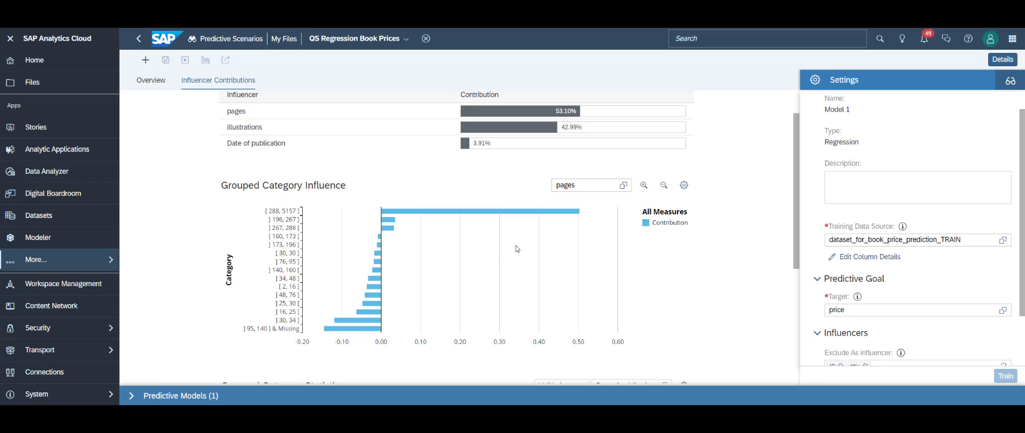
# - Browse Files to the personal folder under Public/Stories and review the QS Regression Book Prices predictive scenario, returning to the folder
pyautogui.click(38, 84)
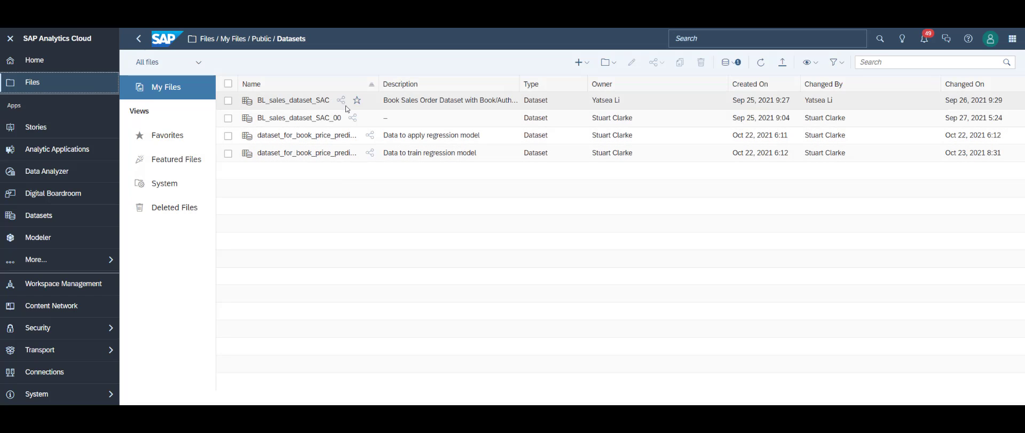
pyautogui.click(258, 39)
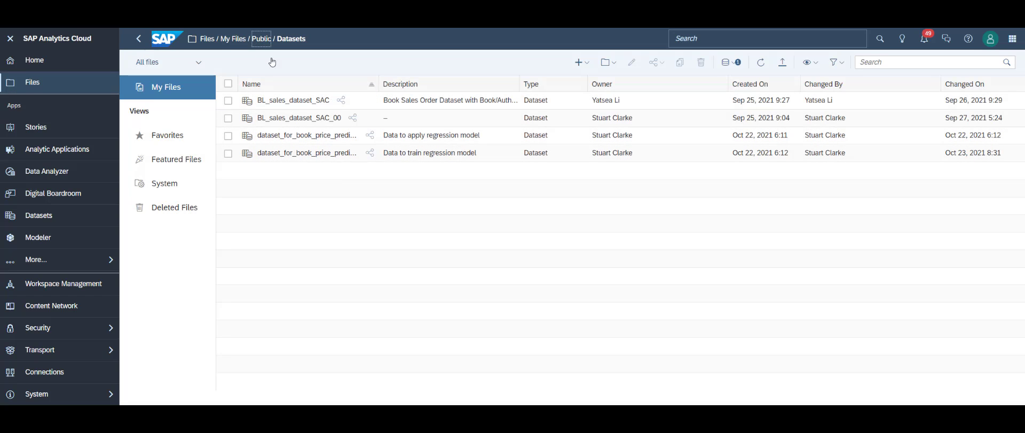
pyautogui.click(267, 190)
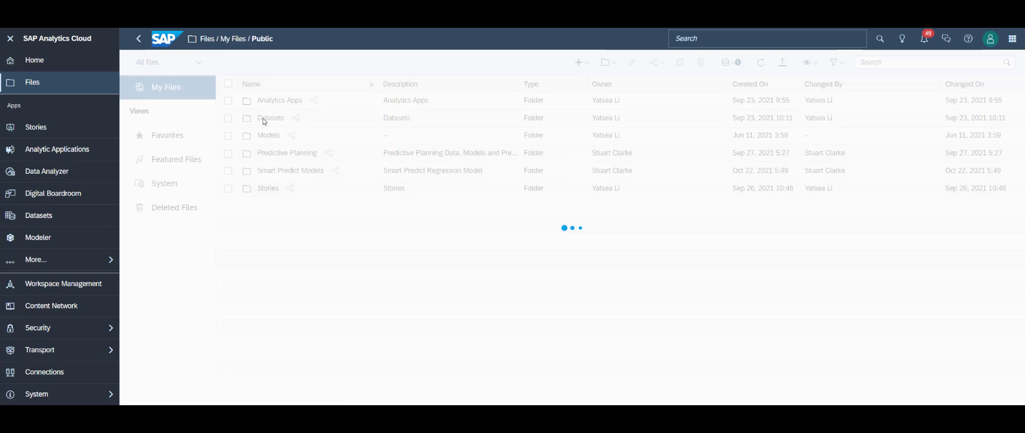
pyautogui.click(281, 101)
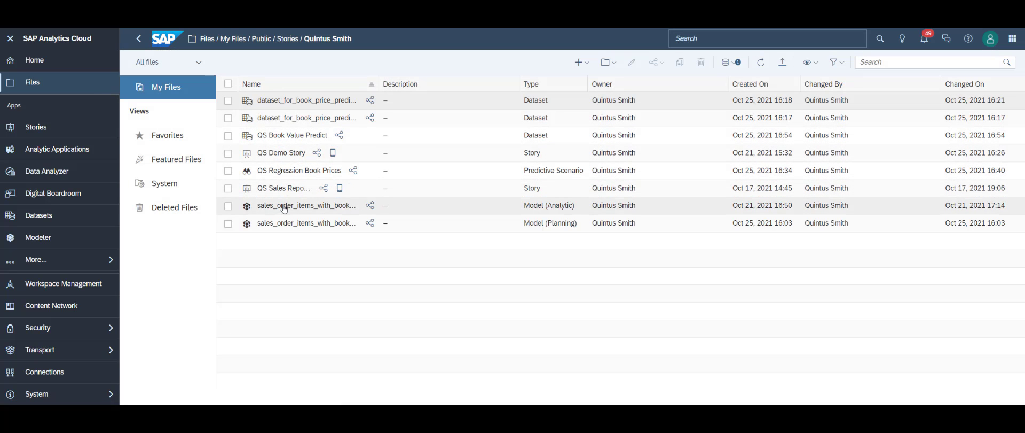
pyautogui.click(307, 170)
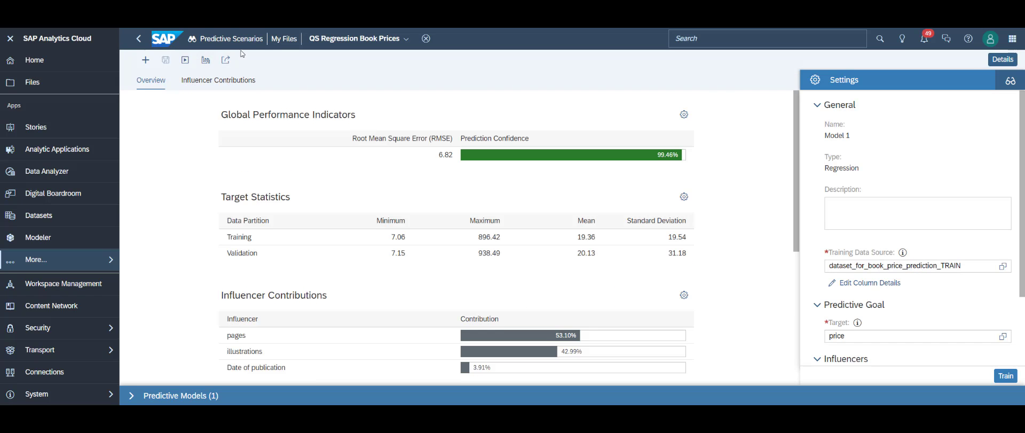
pyautogui.click(138, 39)
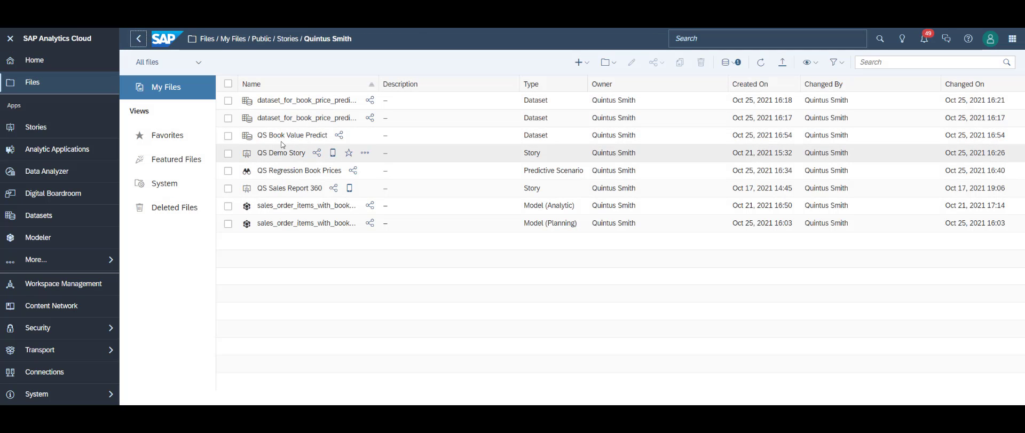
# - Open the QS Book Value Predict dataset and examine the Predicted Value entries for individual book titles
pyautogui.click(302, 136)
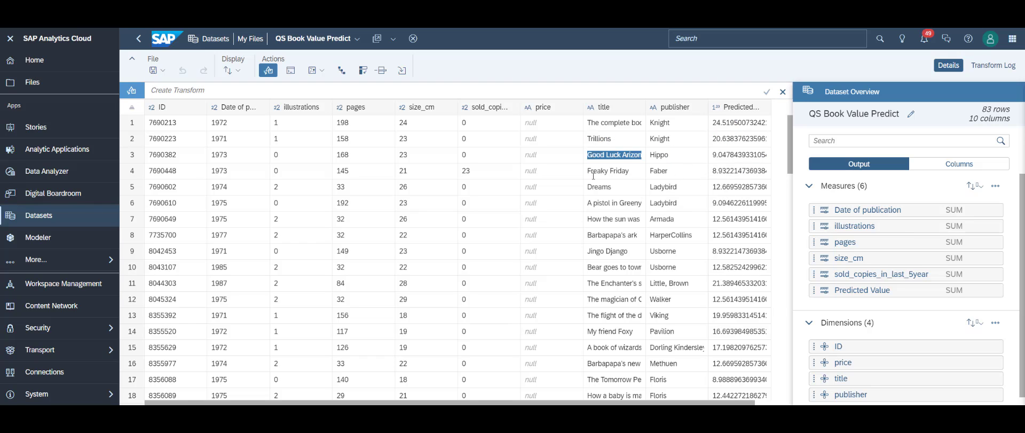
pyautogui.doubleClick(618, 168)
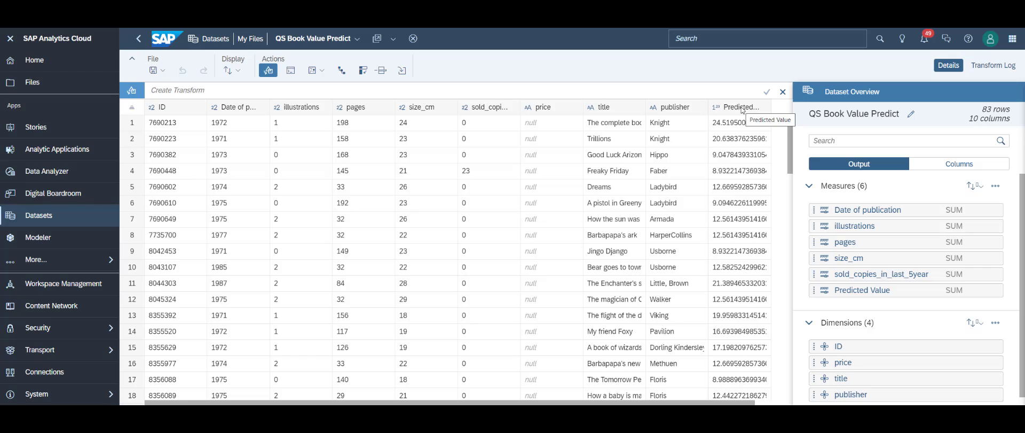
pyautogui.doubleClick(739, 137)
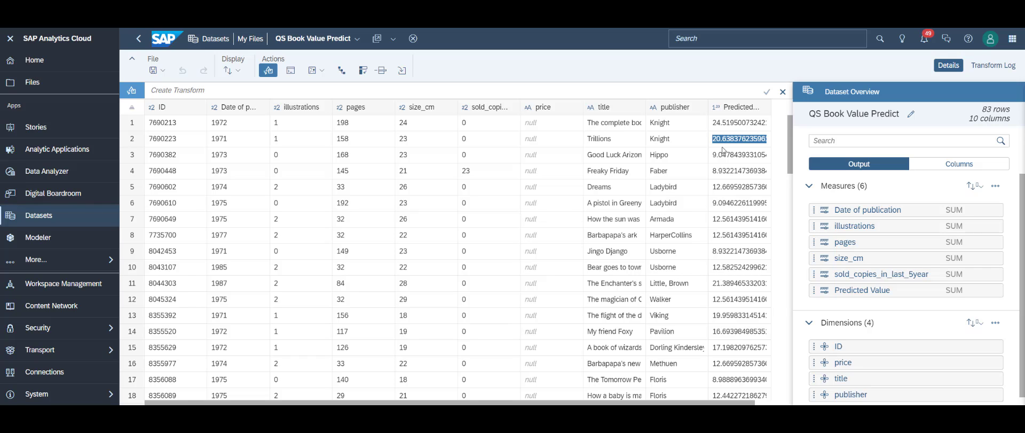
pyautogui.doubleClick(719, 154)
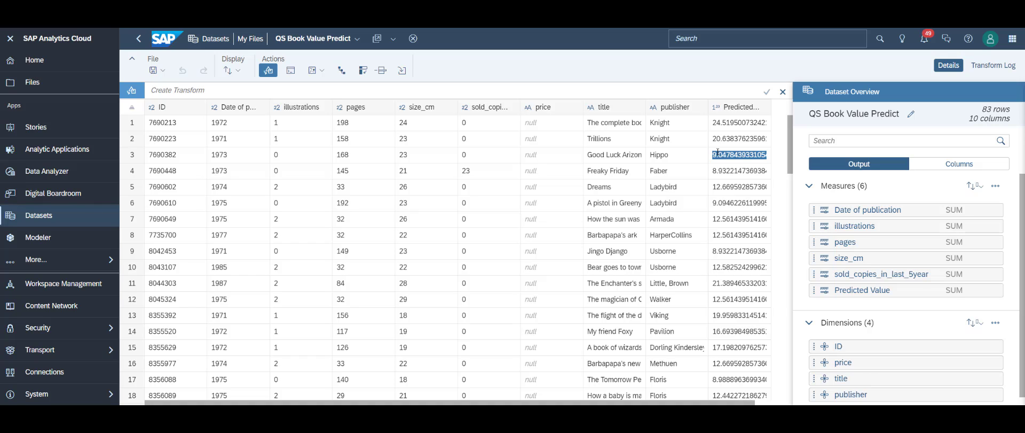
pyautogui.click(846, 103)
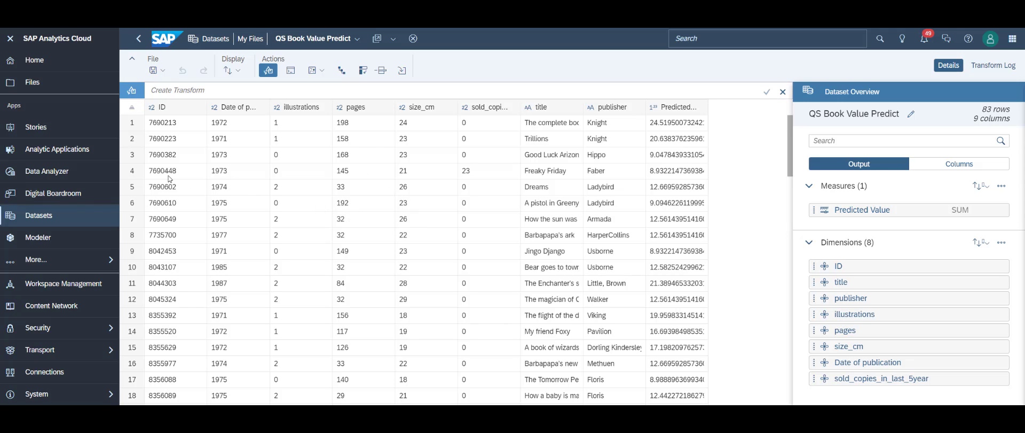
# - Open QS Demo Story from the recent stories and show its Predictive Pricing page
pyautogui.click(60, 130)
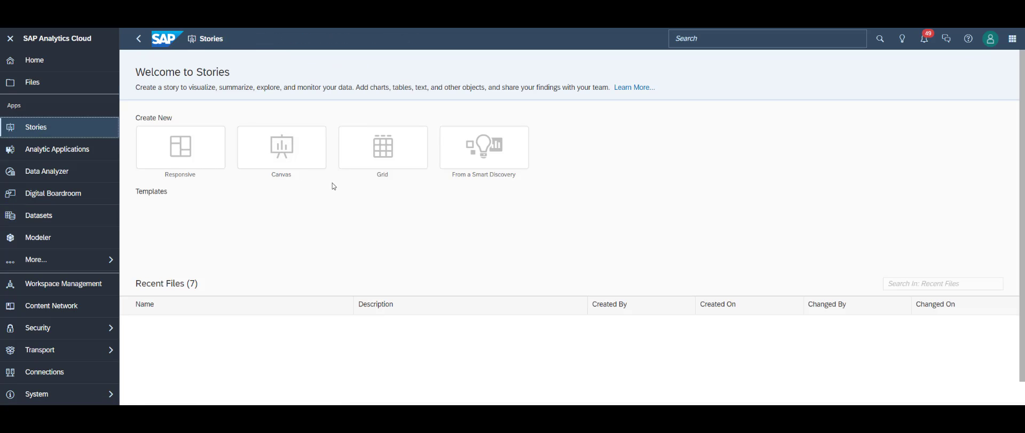
pyautogui.click(188, 327)
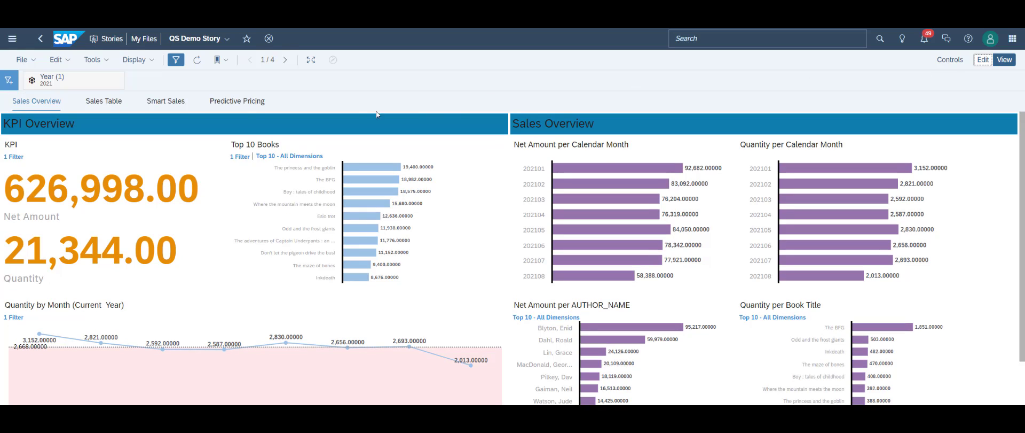
pyautogui.click(246, 105)
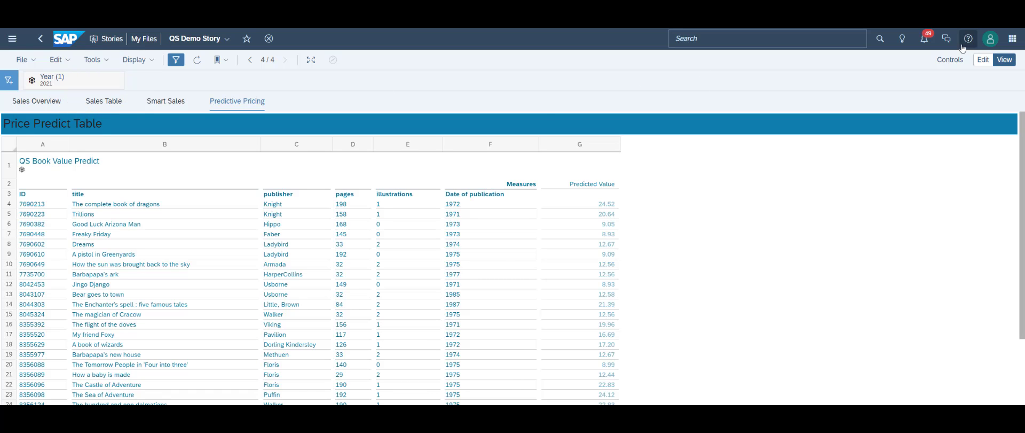
# - Put the story in edit mode, check the data sources attached to it in the data view, and return to the story view
pyautogui.click(983, 60)
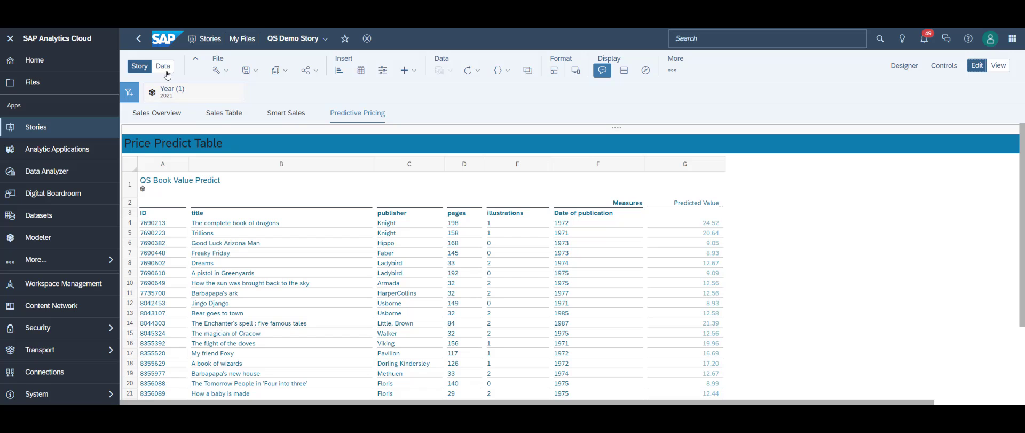
pyautogui.click(164, 70)
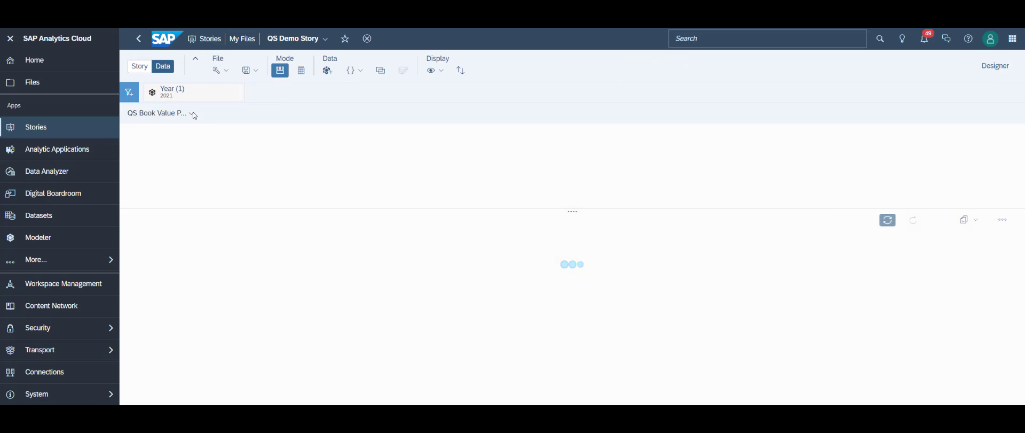
pyautogui.click(194, 92)
pyautogui.click(191, 92)
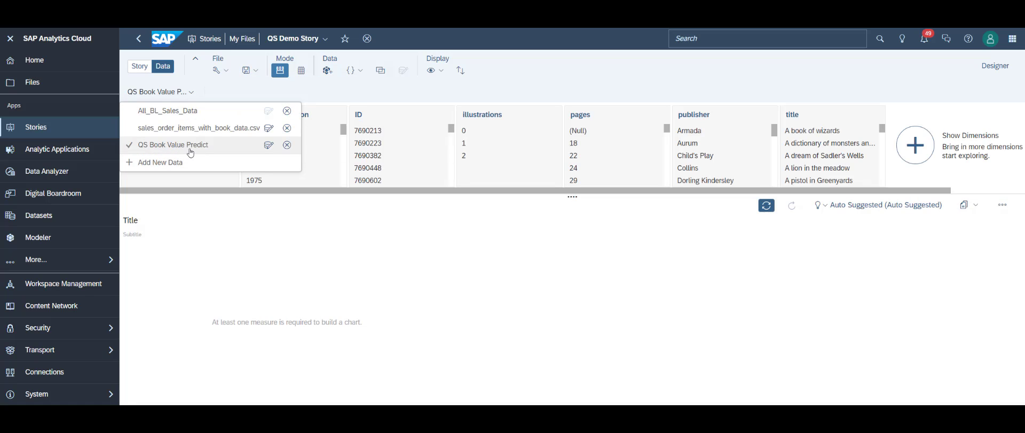
pyautogui.click(135, 67)
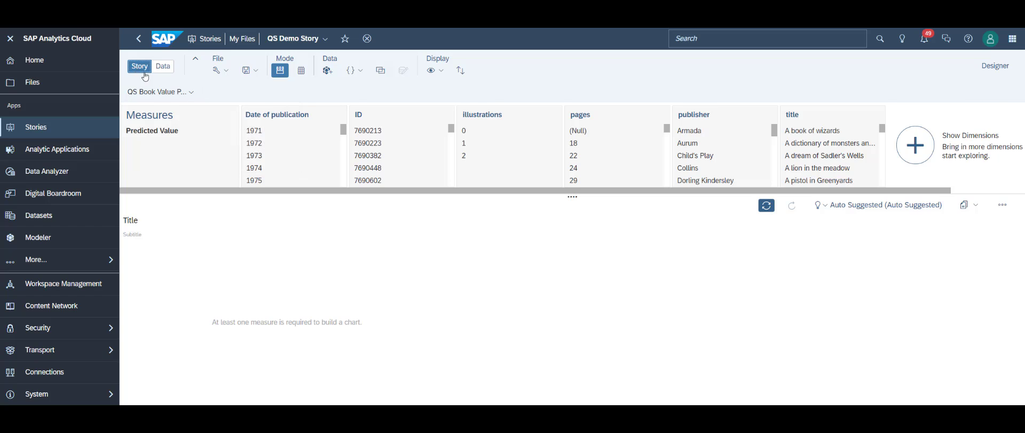